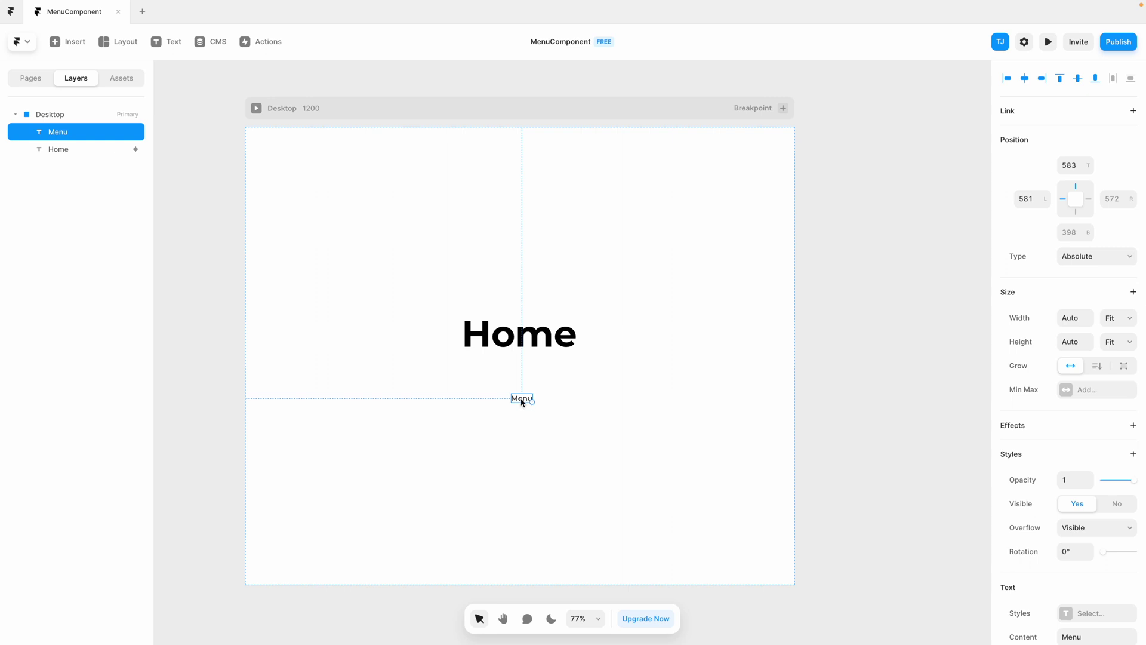
# - Wrap the Menu text in a stack with padding of 16 at top and bottom and 24 at left and right
pyautogui.rightClick(522, 402)
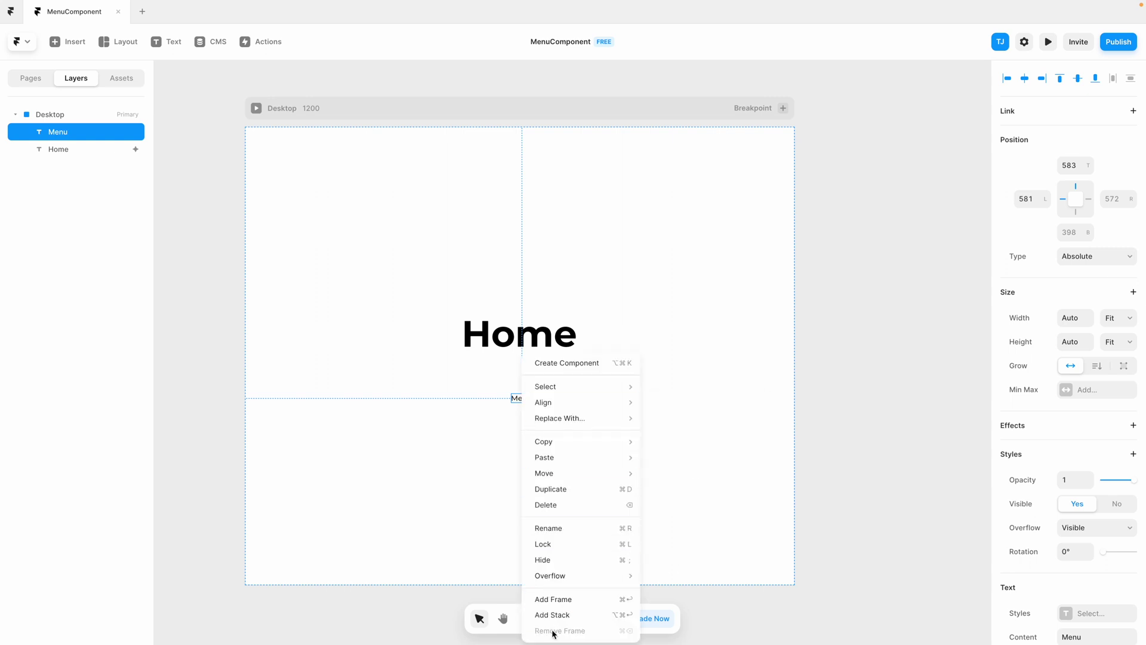
pyautogui.click(568, 621)
pyautogui.scroll(-2, 1050, 525)
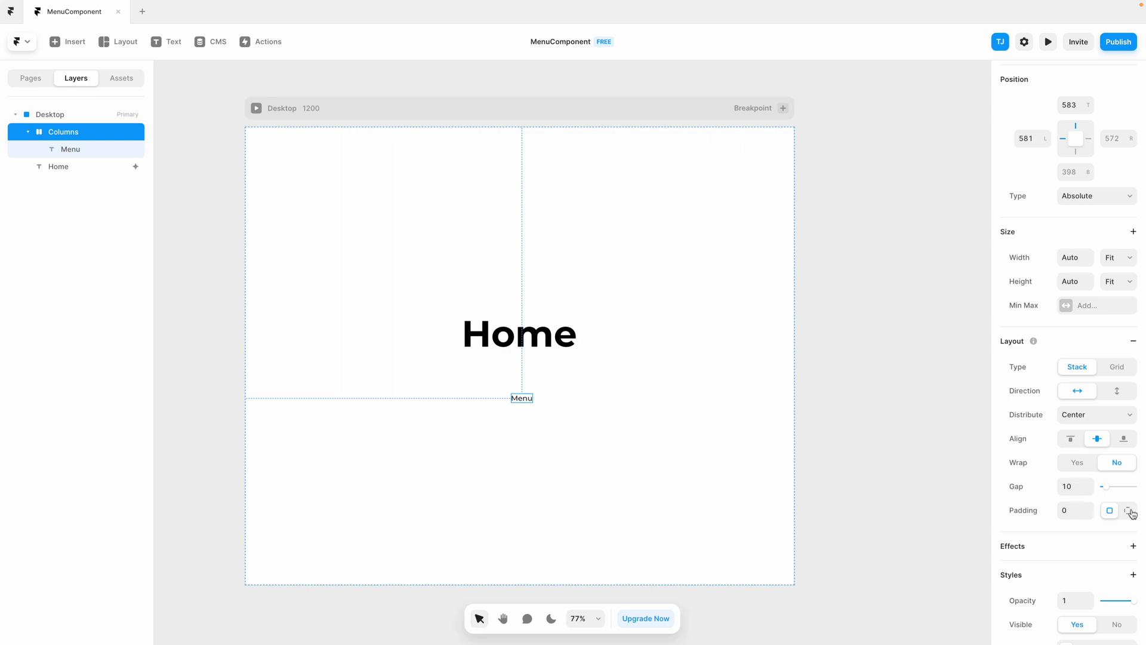
pyautogui.click(1130, 510)
pyautogui.click(1068, 534)
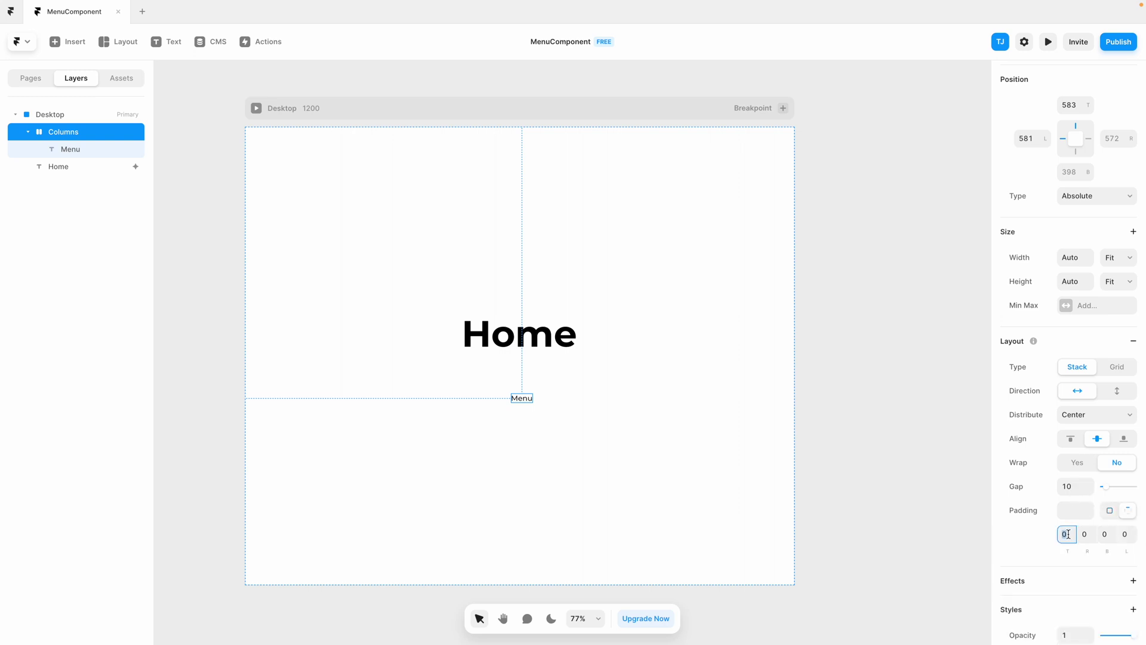
pyautogui.press('Tab')
pyautogui.press('Tab')
pyautogui.write('16')
pyautogui.press('Tab')
pyautogui.write('24')
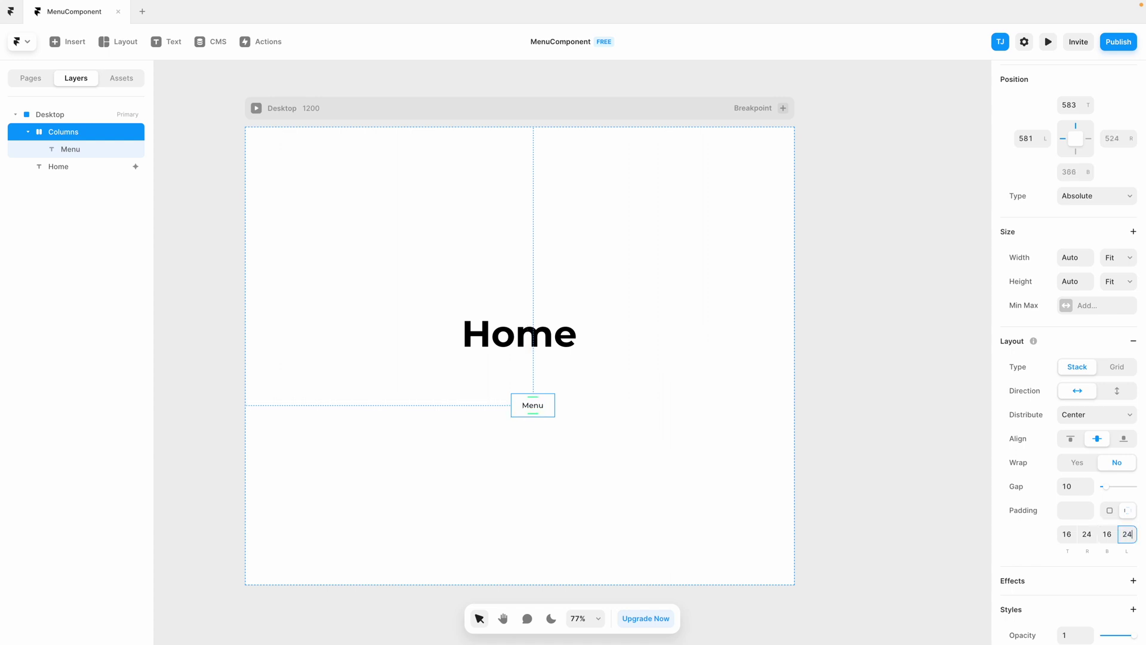
# - Style the Menu stack as a pill with a solid #222222 border of width 2, radius 89 and #FFFFFF fill
pyautogui.scroll(-5, 1007, 521)
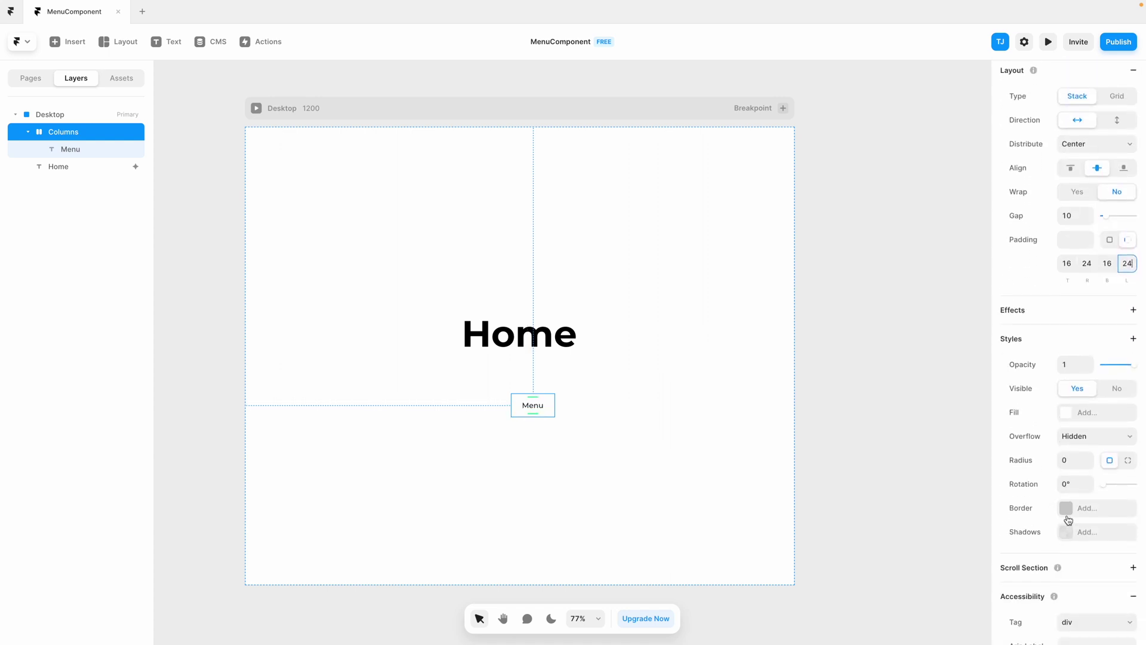
pyautogui.click(1068, 517)
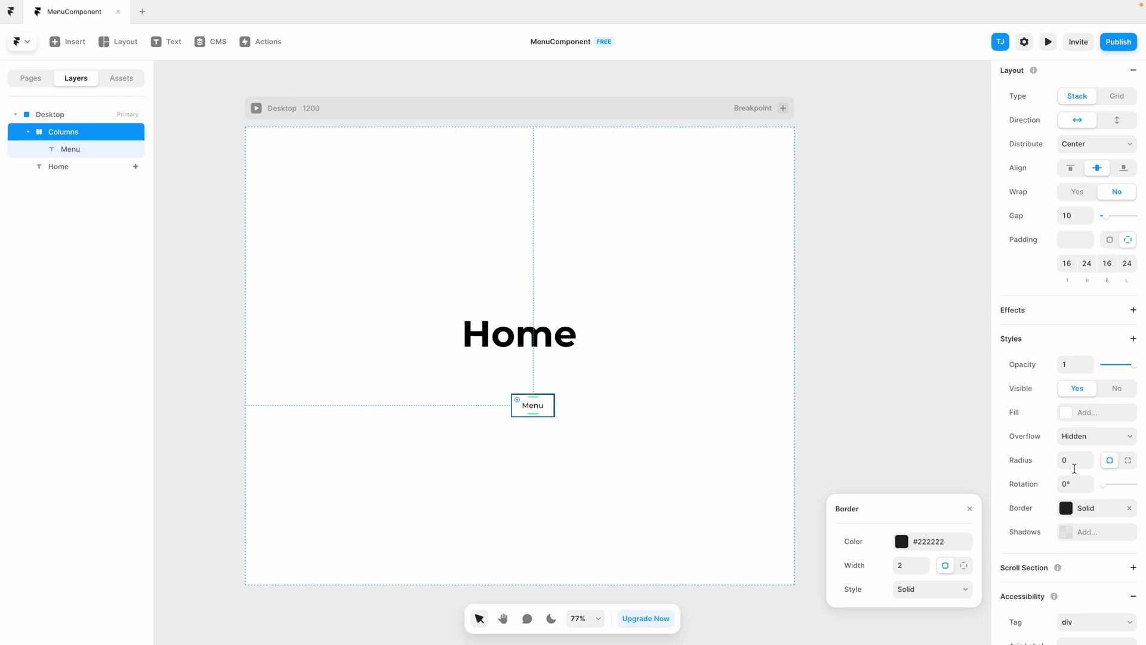
pyautogui.moveTo(1092, 468); pyautogui.dragTo(1085, 413)
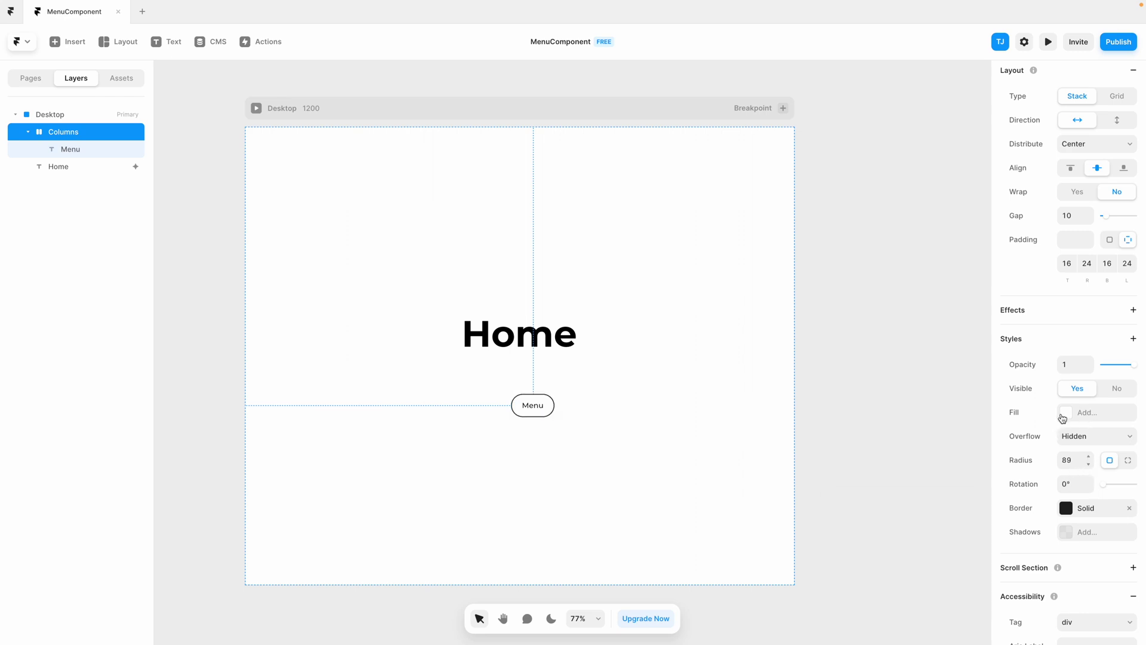
pyautogui.click(1065, 414)
pyautogui.click(686, 417)
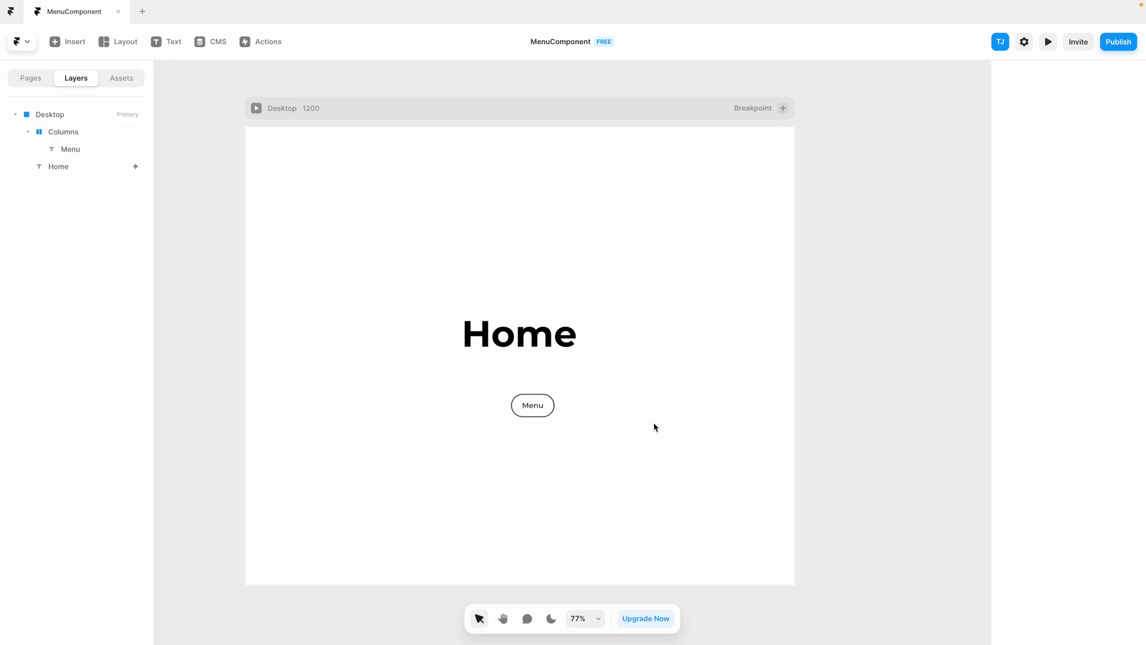
# - Move the Menu pill up and center it horizontally beneath the Home heading
pyautogui.click(539, 411)
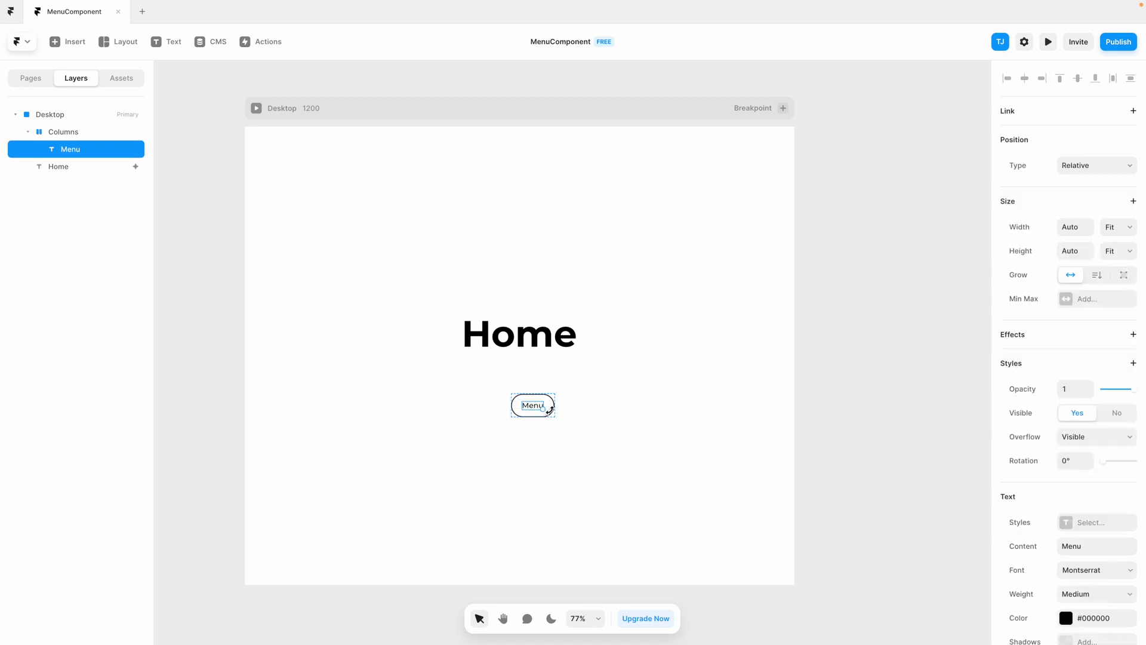
pyautogui.moveTo(553, 409); pyautogui.dragTo(536, 403)
pyautogui.click(567, 409)
pyautogui.click(563, 407)
# - Create a component named Menu from the pill stack
pyautogui.rightClick(540, 402)
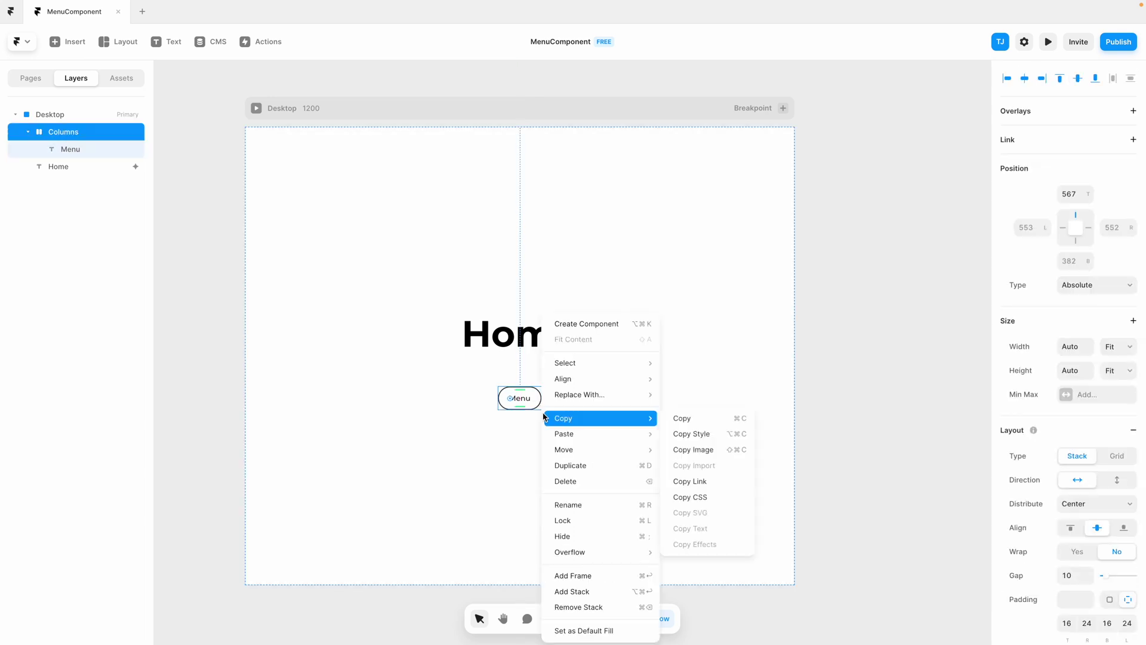
pyautogui.click(595, 331)
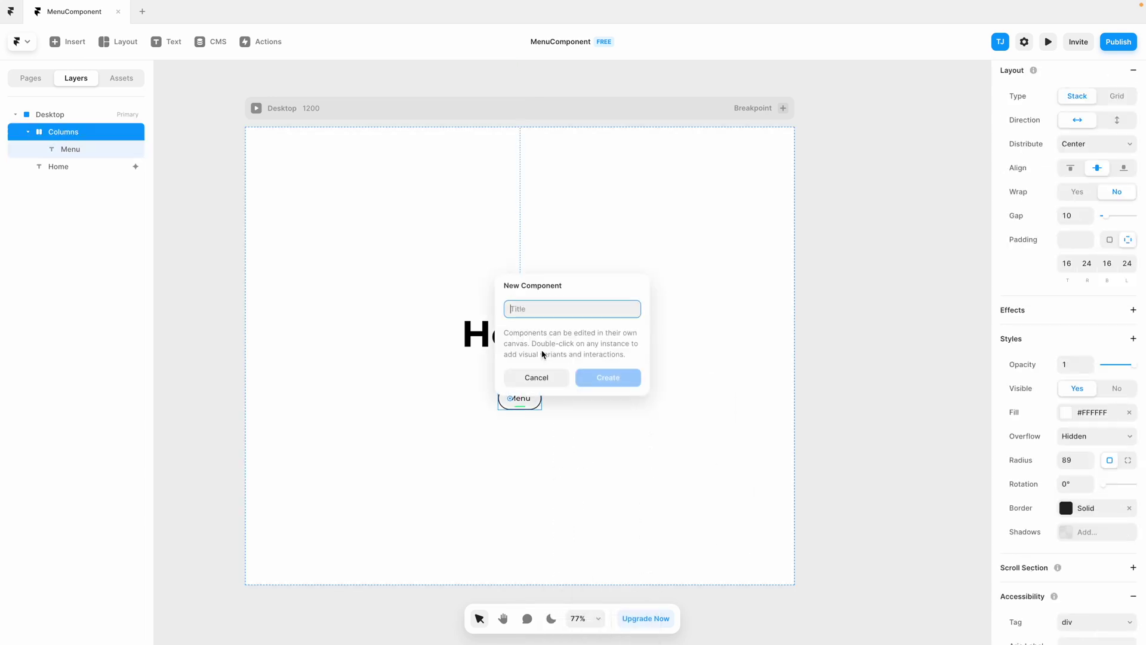
pyautogui.write('Me')
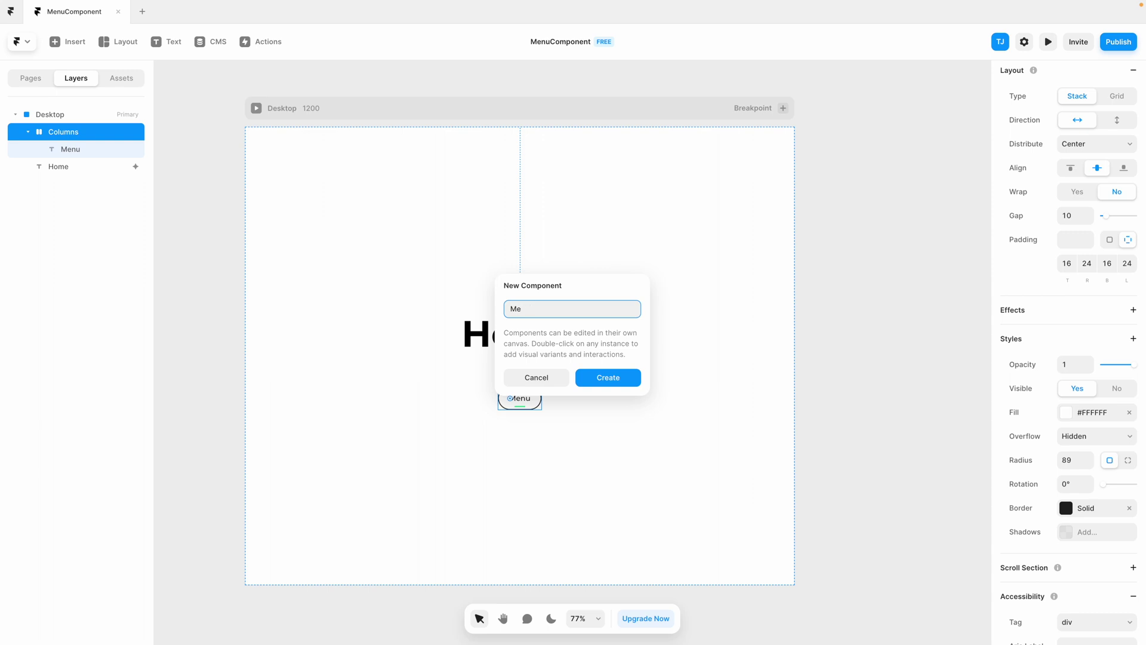
pyautogui.write('nu')
pyautogui.press('Return')
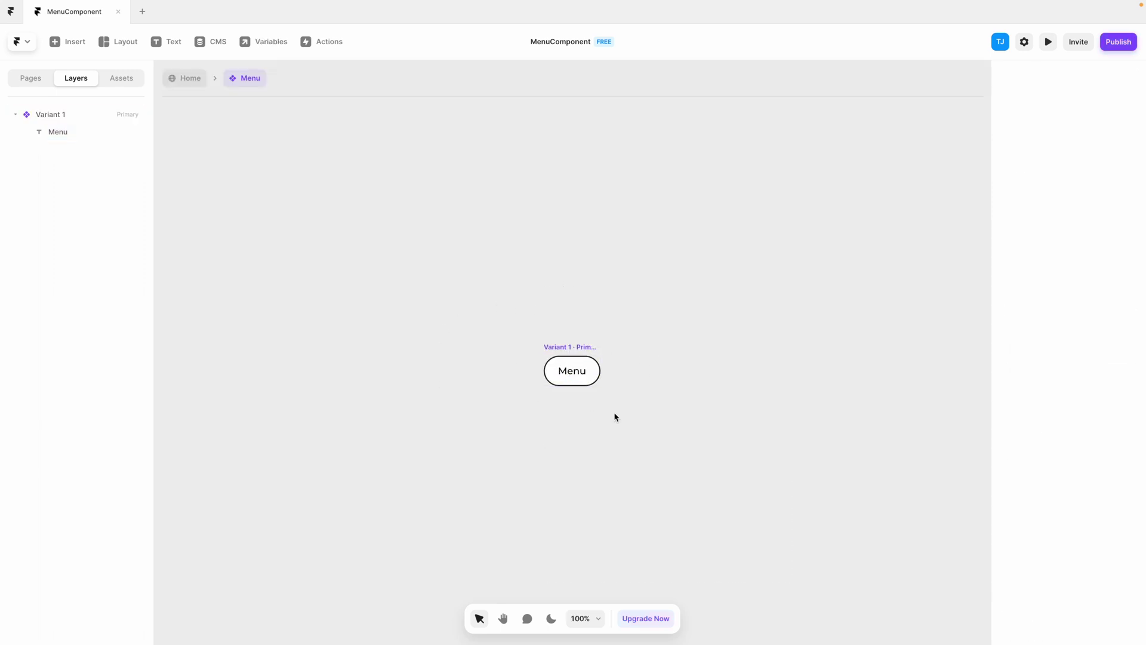
pyautogui.click(592, 360)
pyautogui.click(671, 363)
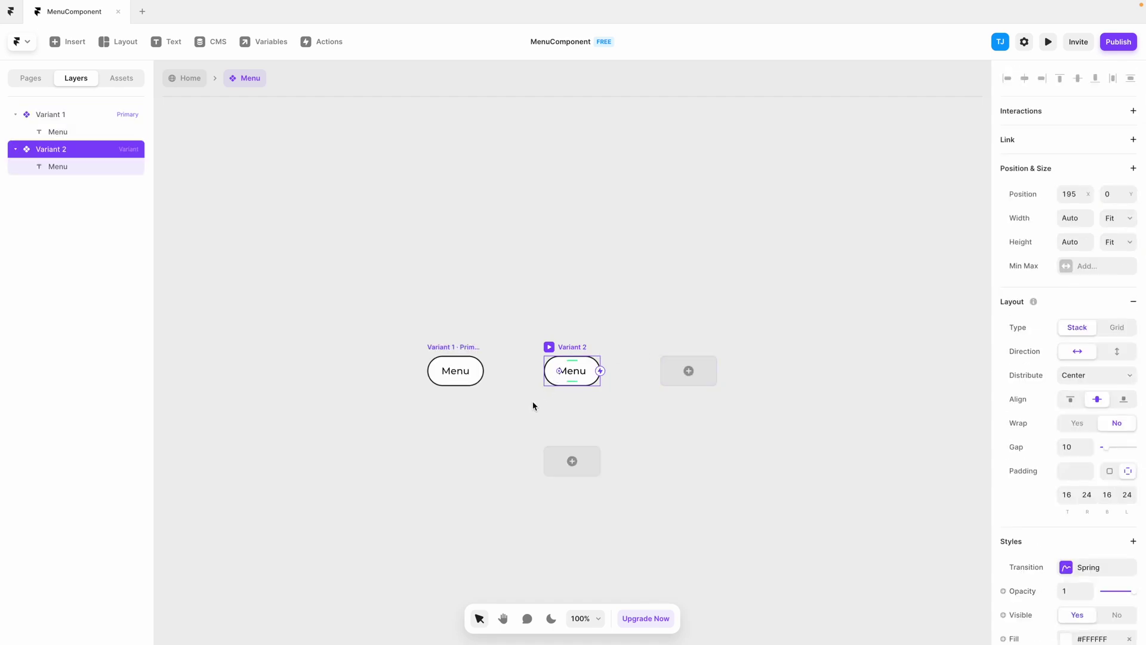
pyautogui.click(482, 335)
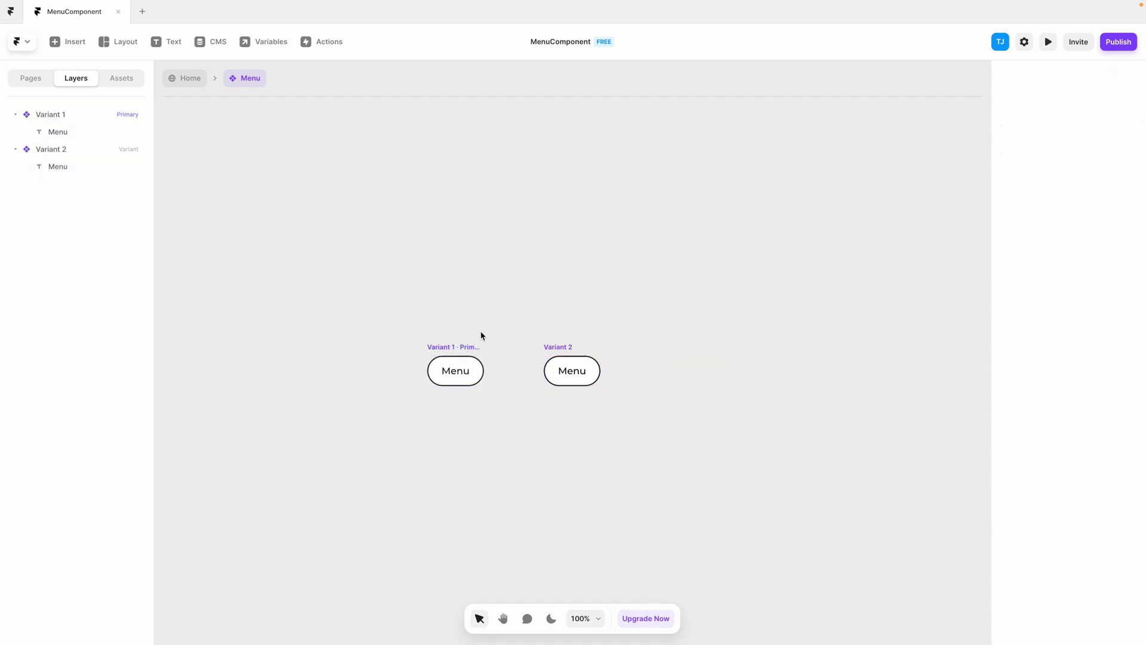
pyautogui.click(556, 348)
pyautogui.press('Delete')
# - Wrap the component's Menu text in a frame with both width and height set to Fit
pyautogui.doubleClick(461, 373)
pyautogui.rightClick(461, 374)
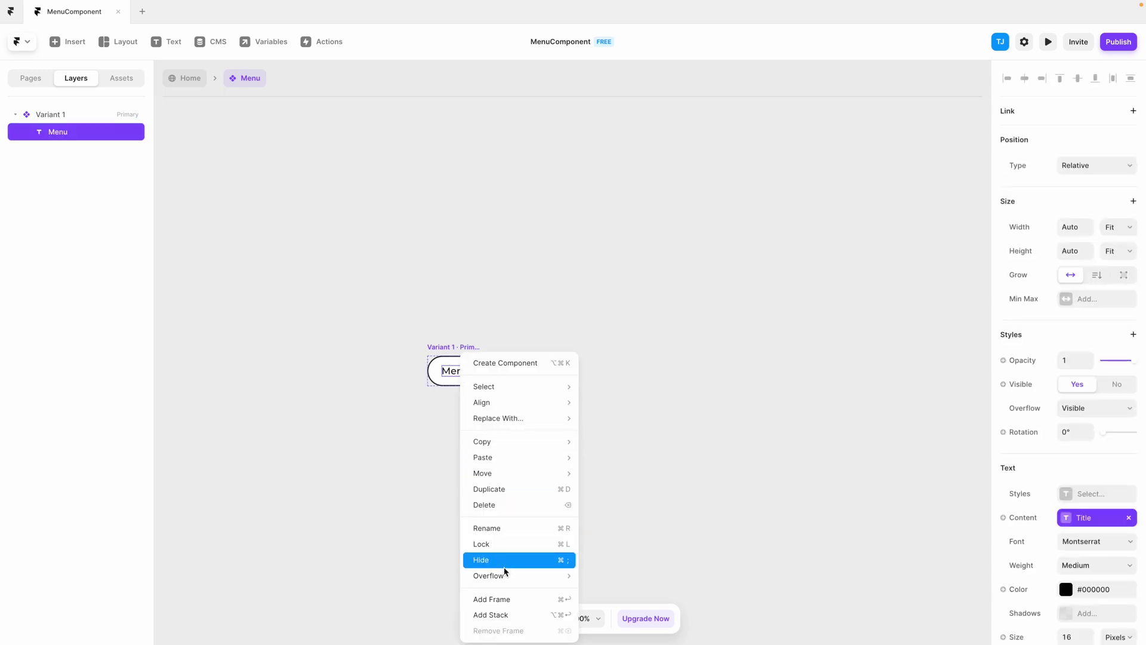
pyautogui.click(505, 599)
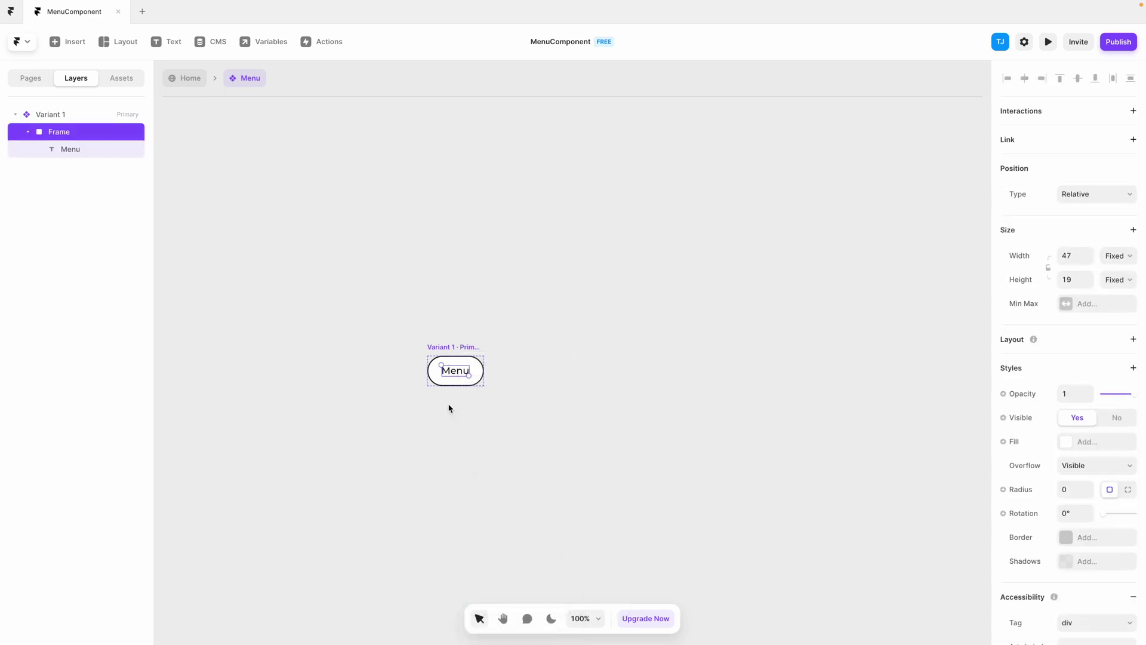
pyautogui.click(1118, 255)
pyautogui.click(1111, 292)
pyautogui.click(1118, 279)
pyautogui.click(1117, 318)
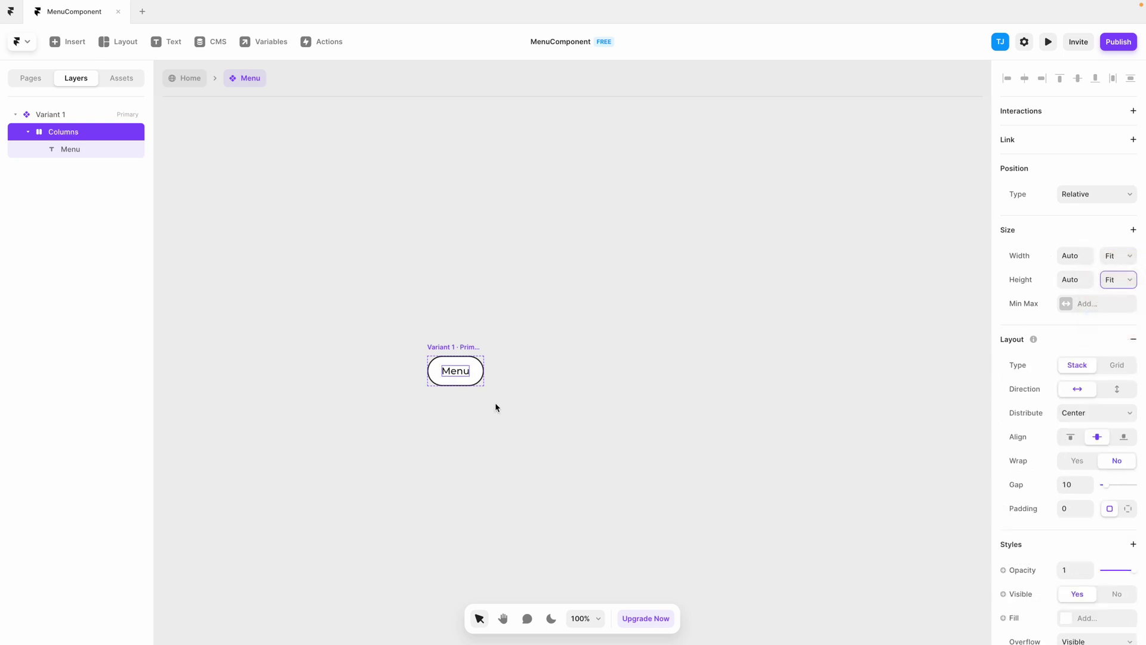
# - Try replacing the Menu text content with "Responsive" to test how the pill resizes
pyautogui.click(93, 150)
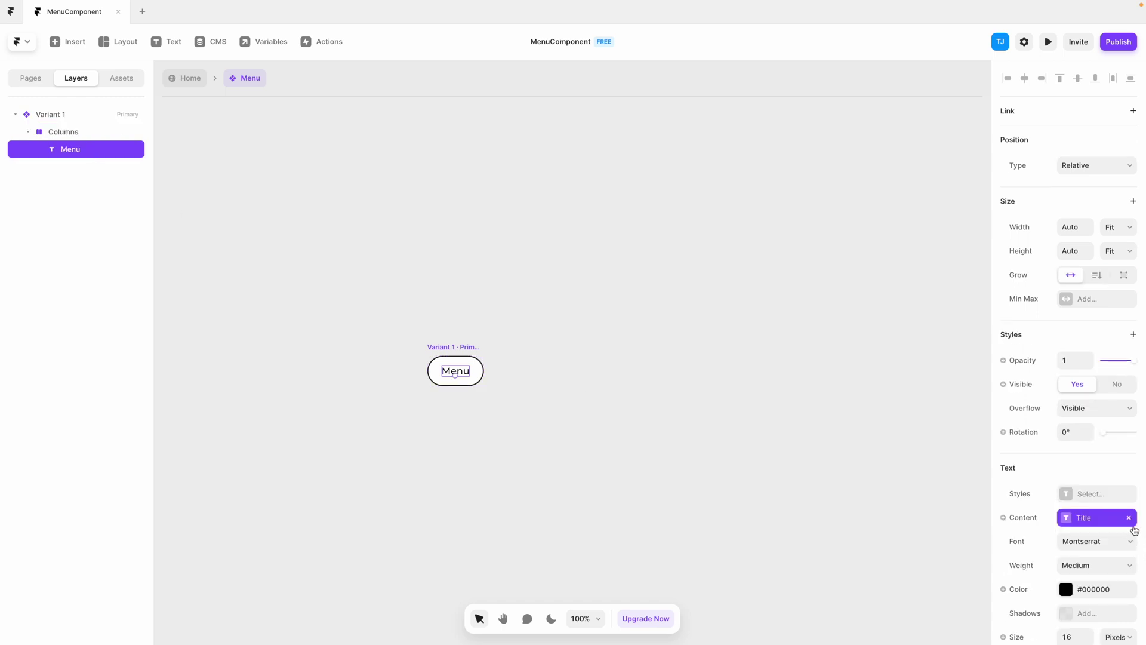
pyautogui.click(1090, 520)
pyautogui.write('Re')
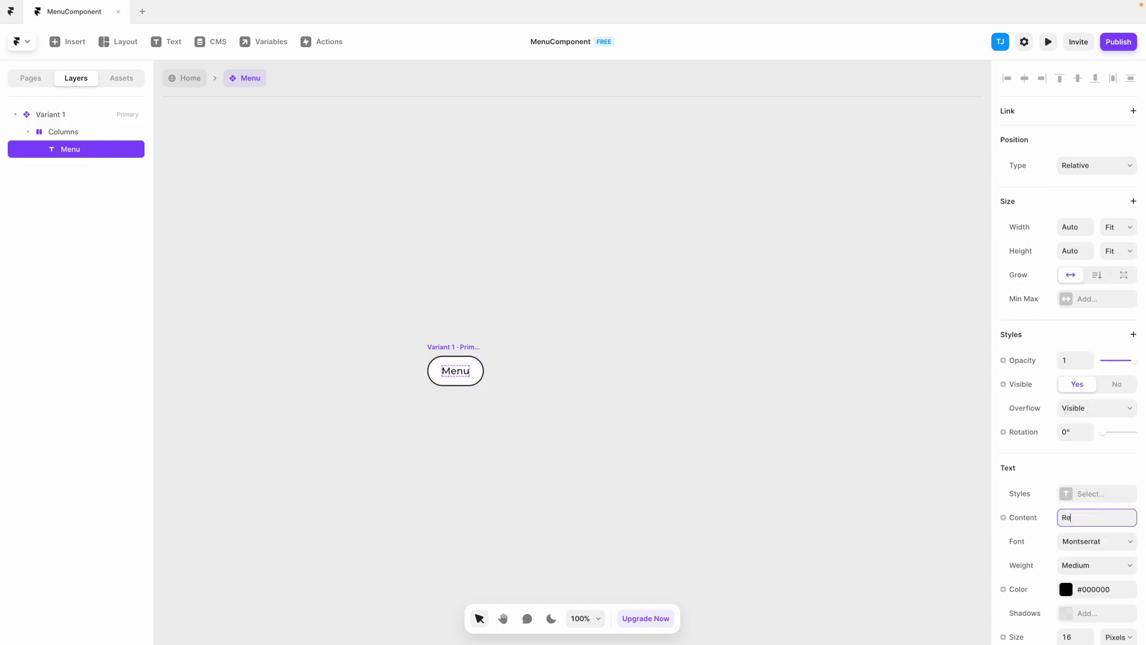
pyautogui.write('sponsive')
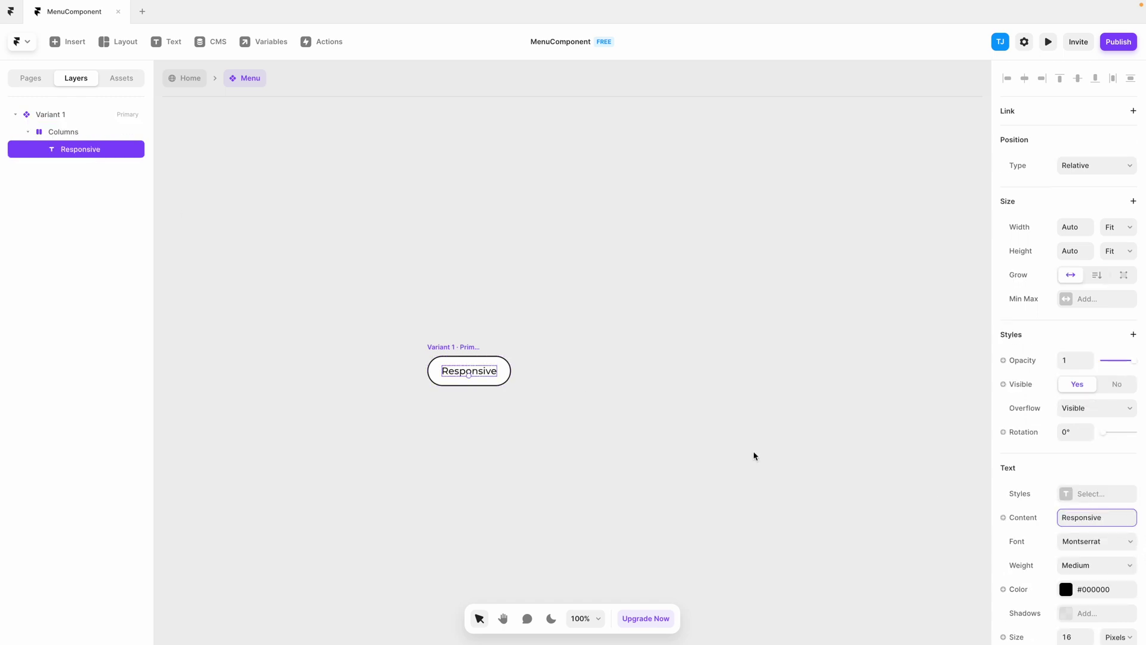
pyautogui.press('Escape')
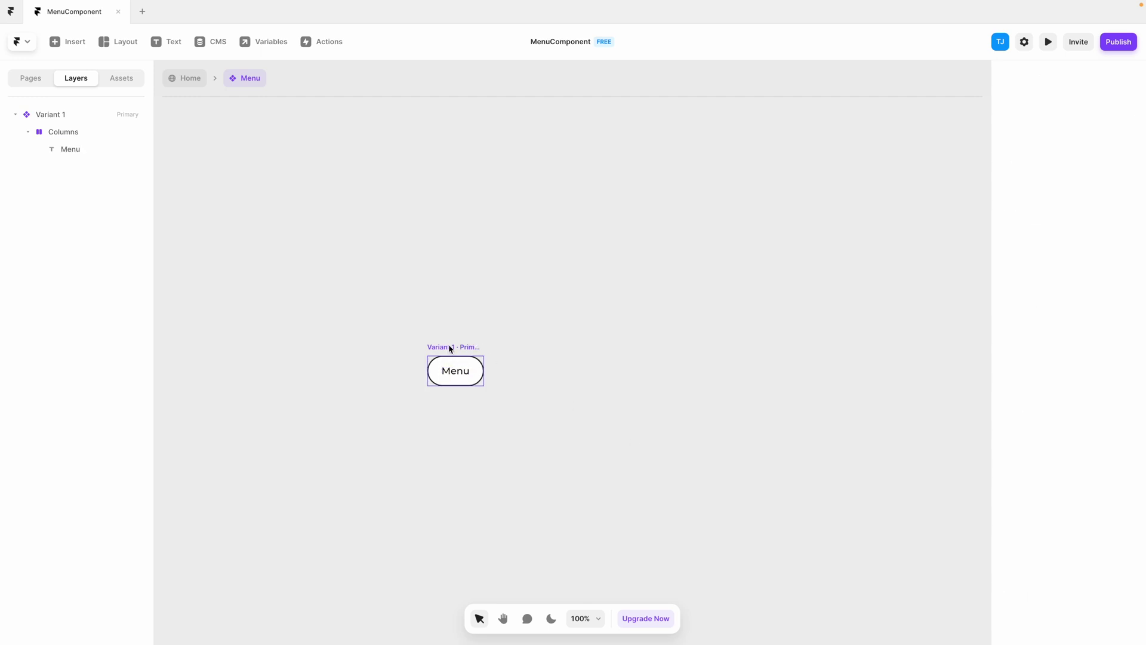
# - Add a second variant of the Menu component beside the primary one
pyautogui.click(480, 374)
pyautogui.click(578, 378)
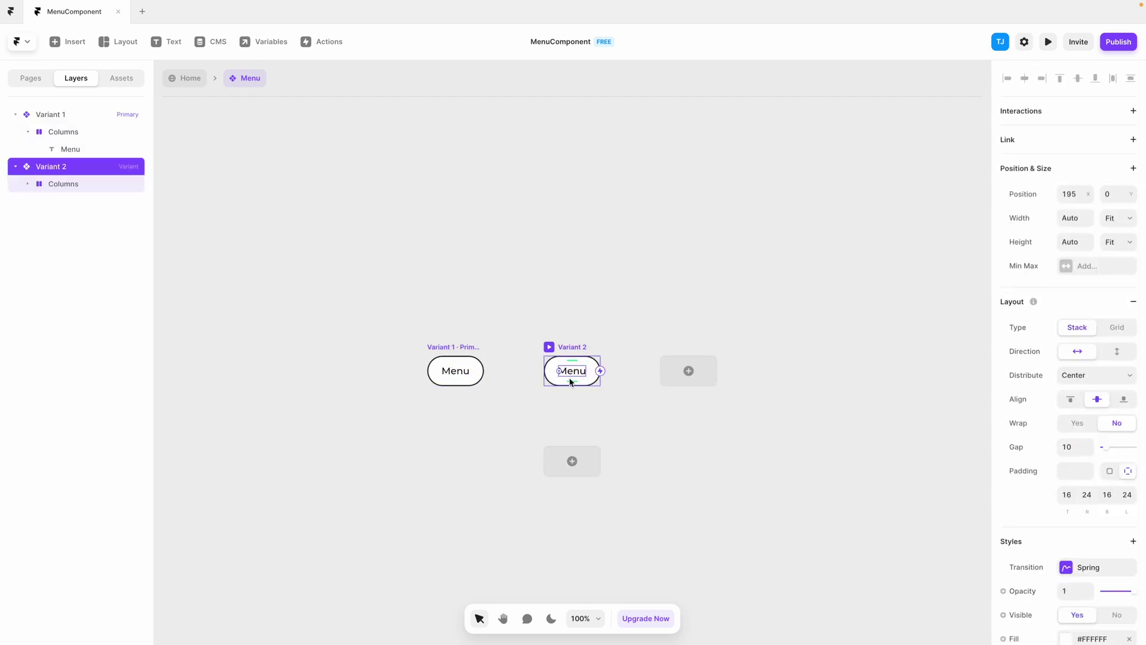
pyautogui.click(287, 263)
# - Rename the Columns layer inside Variant 1 to Navigation
pyautogui.click(65, 188)
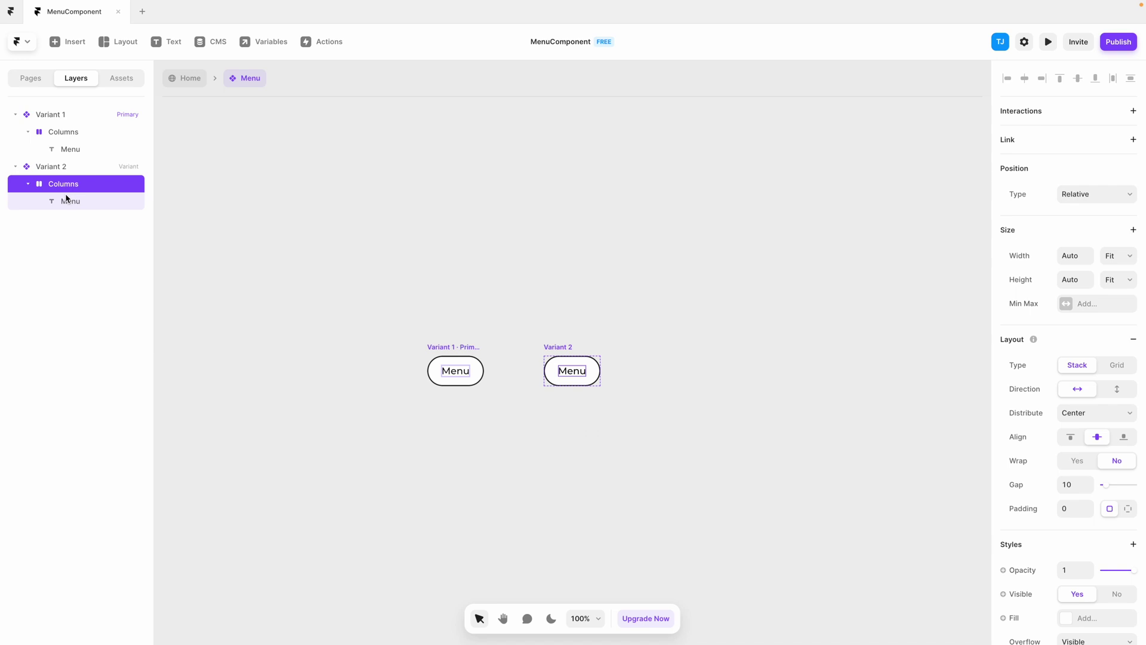
pyautogui.doubleClick(74, 132)
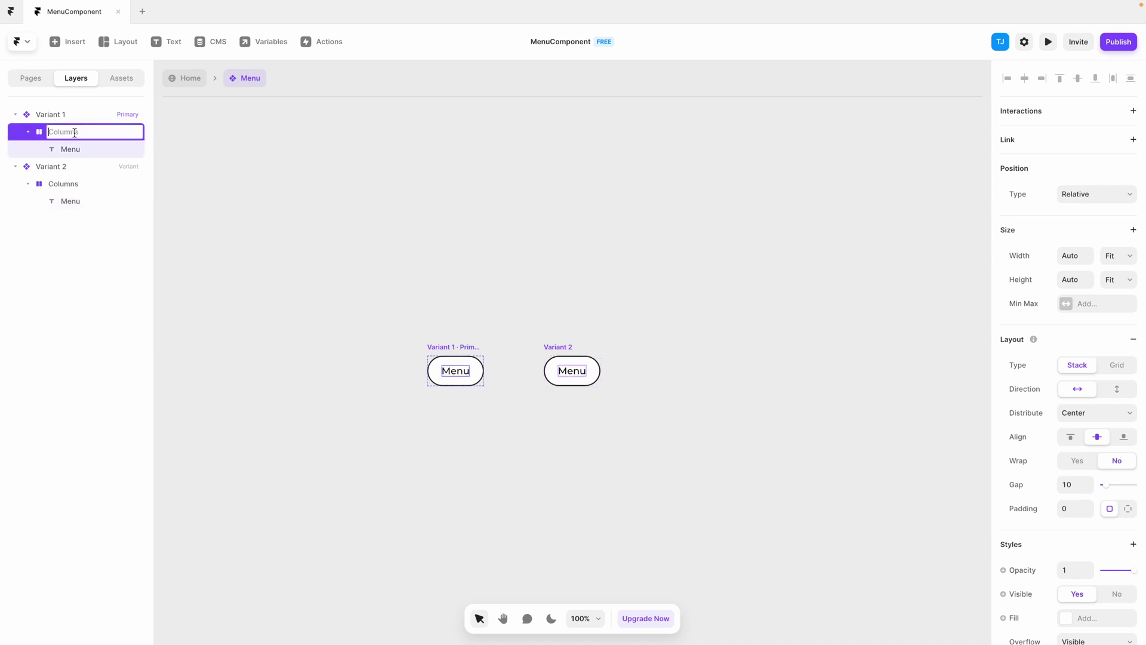
pyautogui.write('Navigation')
pyautogui.press('Return')
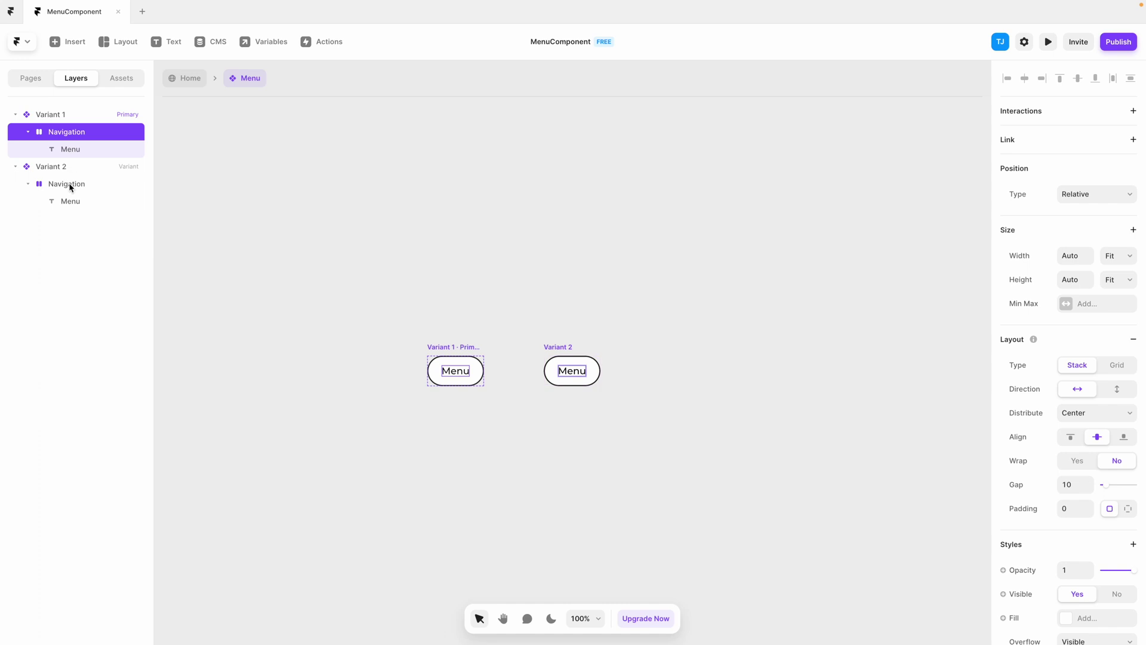
pyautogui.click(447, 276)
# - Duplicate the Navigation layer in Variant 2 three times to get four menu items
pyautogui.click(80, 190)
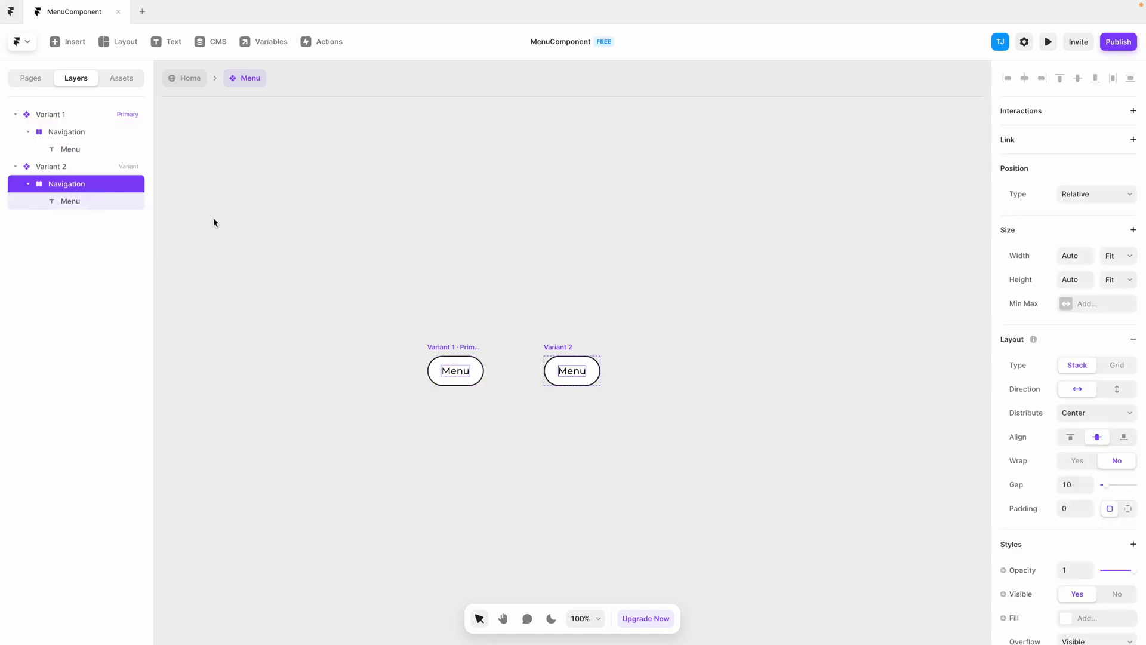
pyautogui.hotkey('ctrl', 'd')
pyautogui.hotkey('ctrl', 'd')
pyautogui.hotkey('ctrl', 'd')
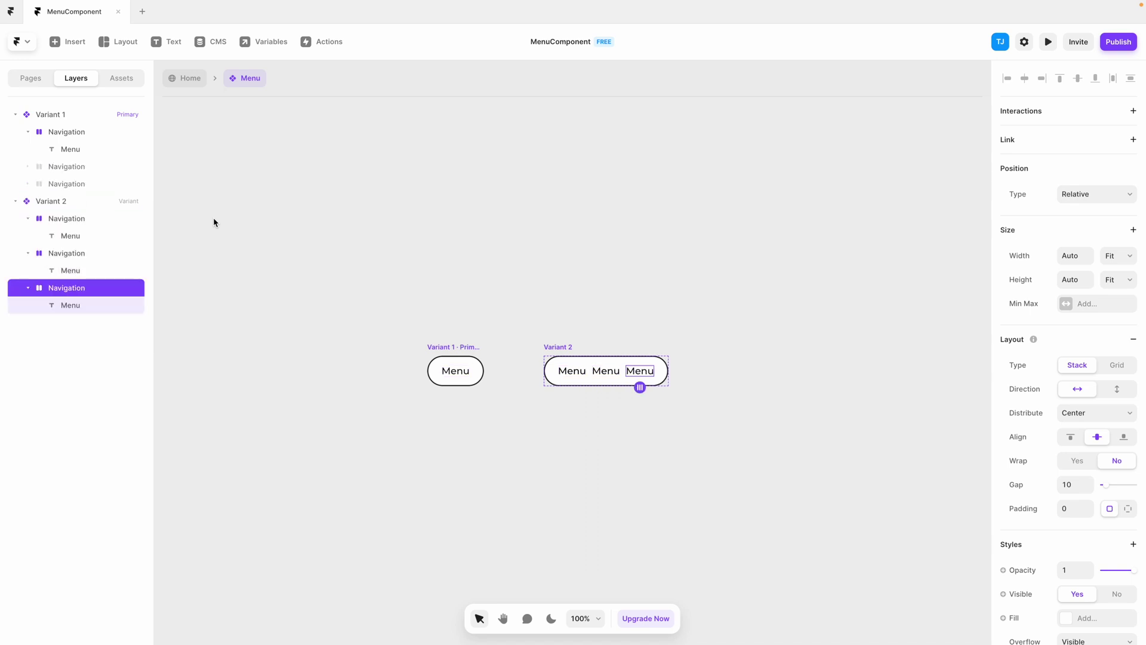
# - Check the site's page list and change the first item's text in Variant 2 to "Home"
pyautogui.click(27, 82)
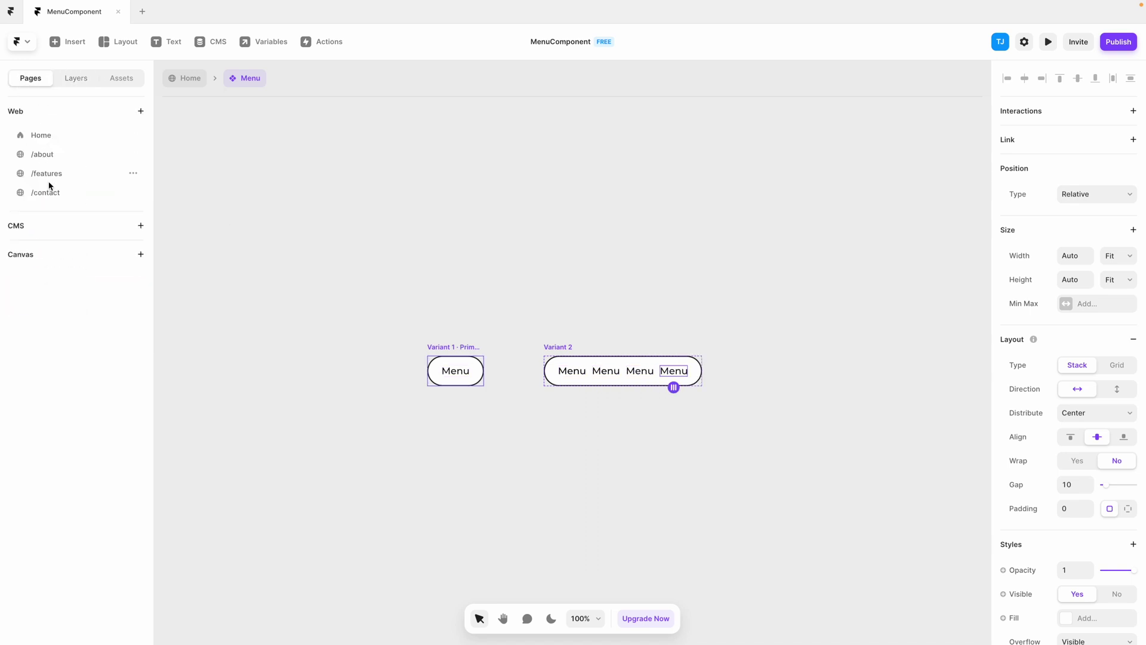
pyautogui.click(77, 79)
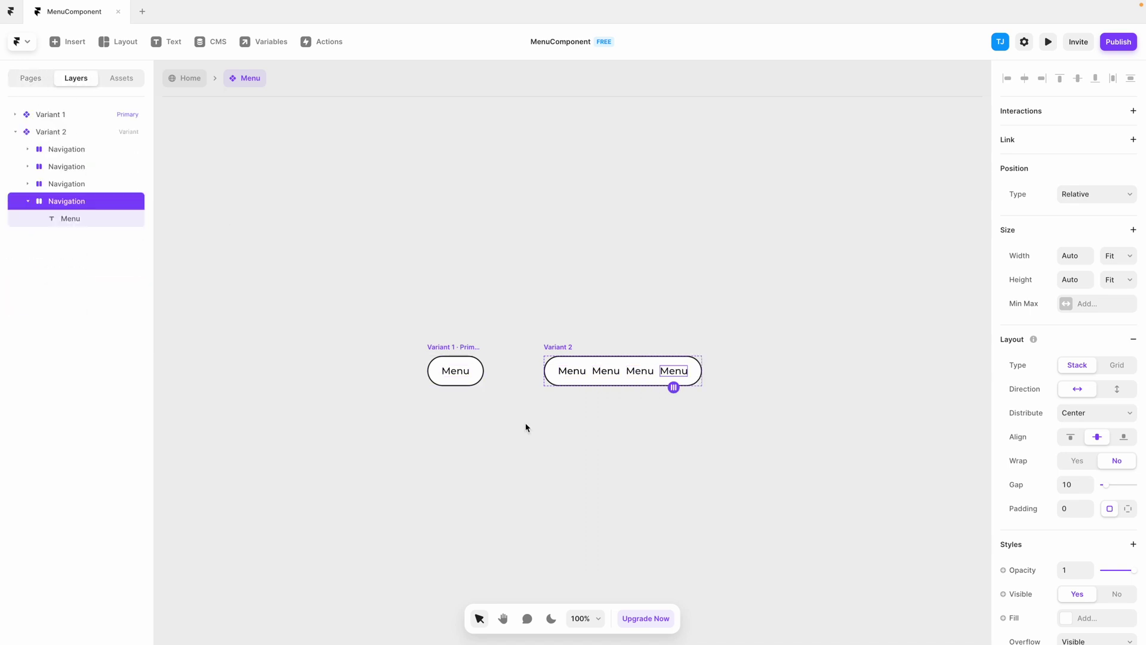
pyautogui.click(33, 78)
pyautogui.click(574, 371)
pyautogui.click(1093, 516)
pyautogui.write('Home')
pyautogui.press('Return')
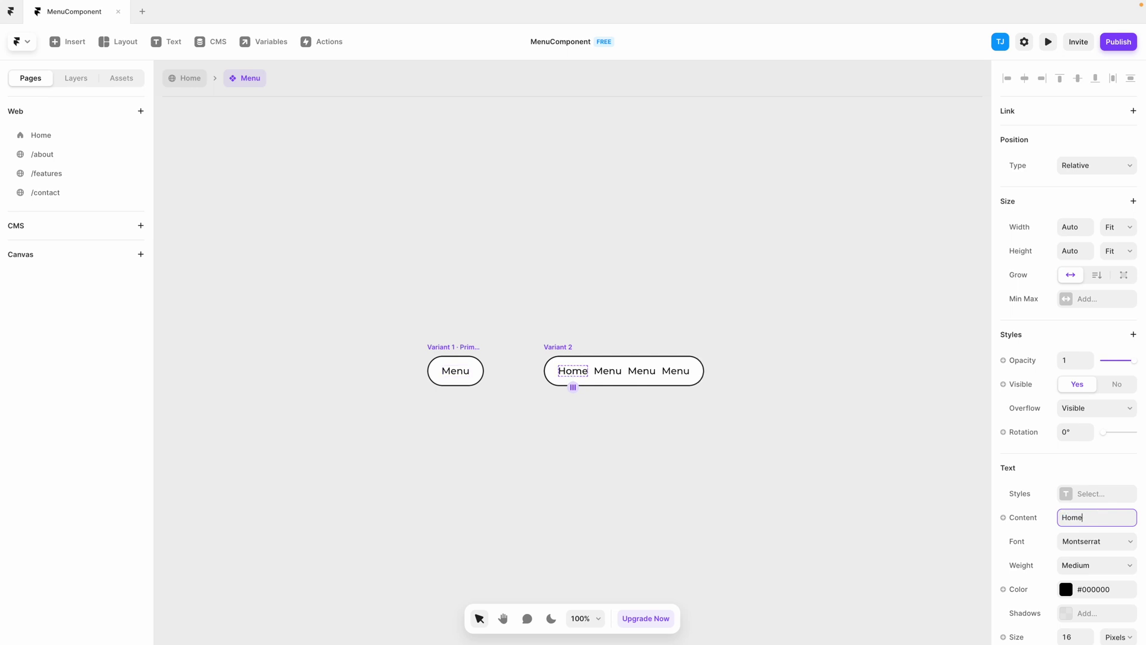
# - Change the text of Variant 2's second item to "About" and its third item to "Features"
pyautogui.click(609, 372)
pyautogui.doubleClick(609, 371)
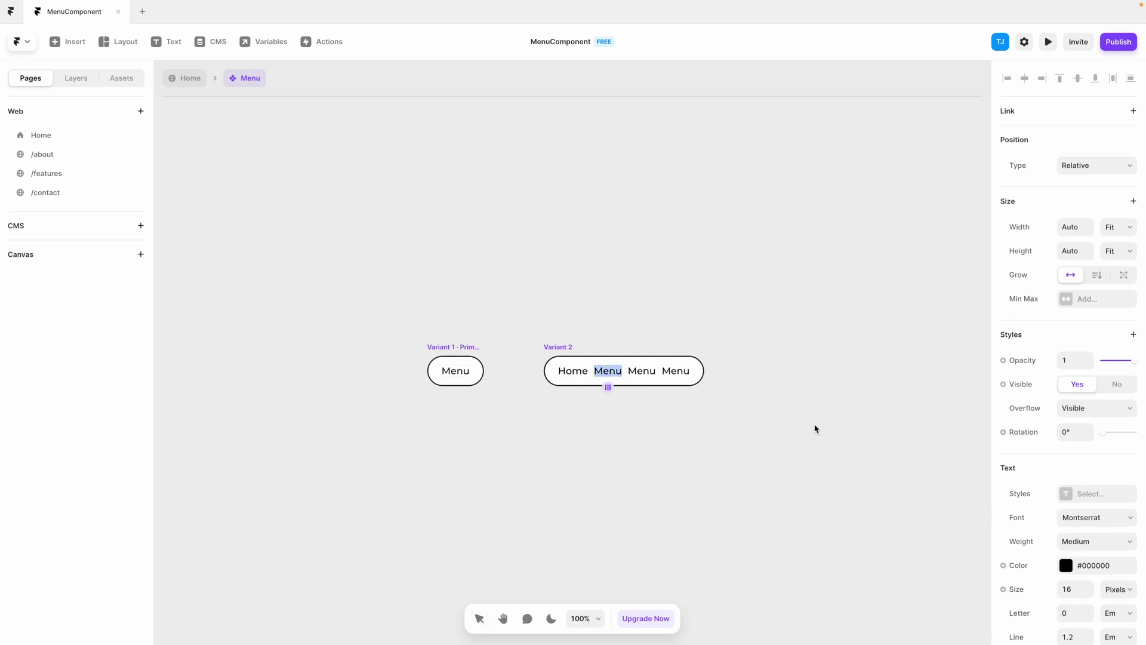
pyautogui.write('About')
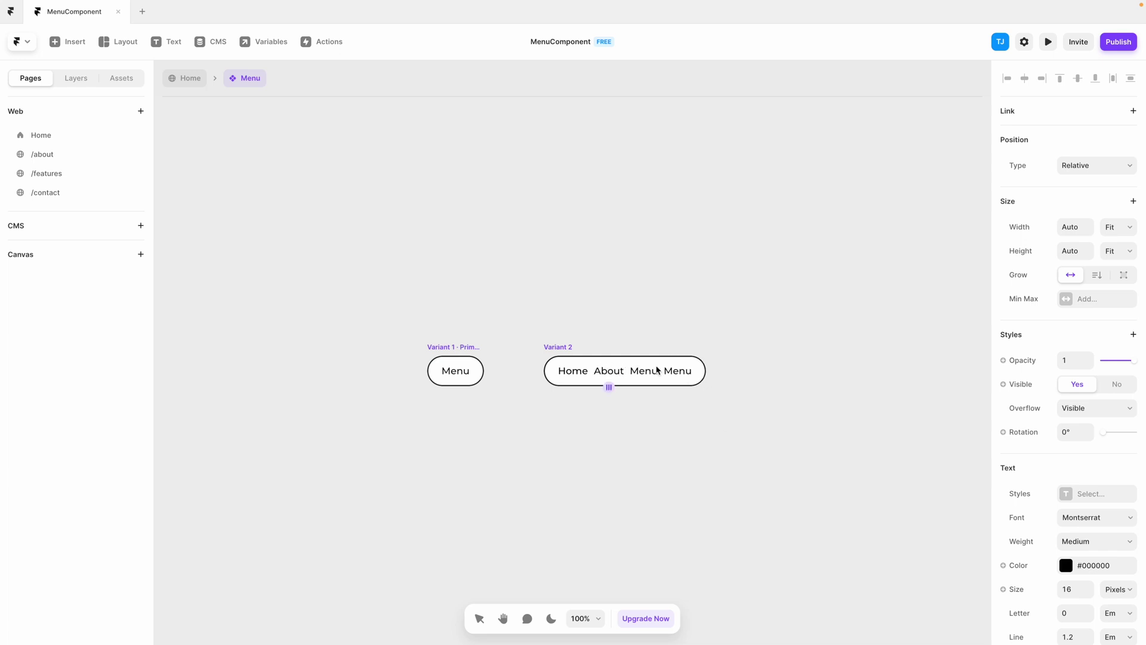
pyautogui.press('Return')
pyautogui.click(651, 373)
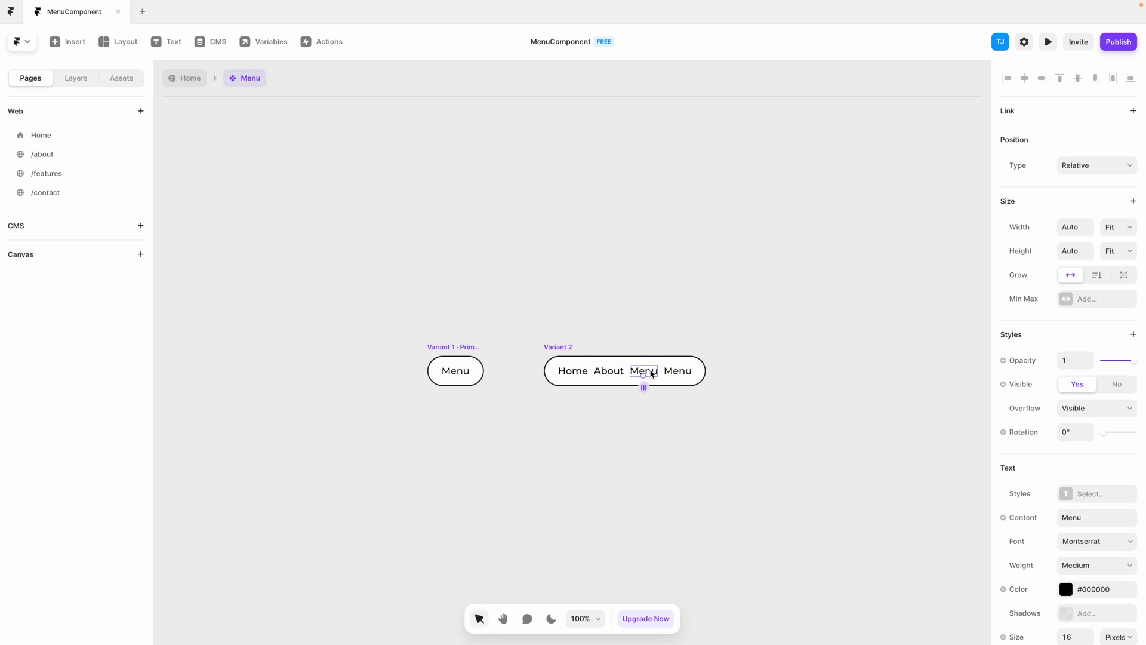
pyautogui.doubleClick(650, 371)
pyautogui.write('Features')
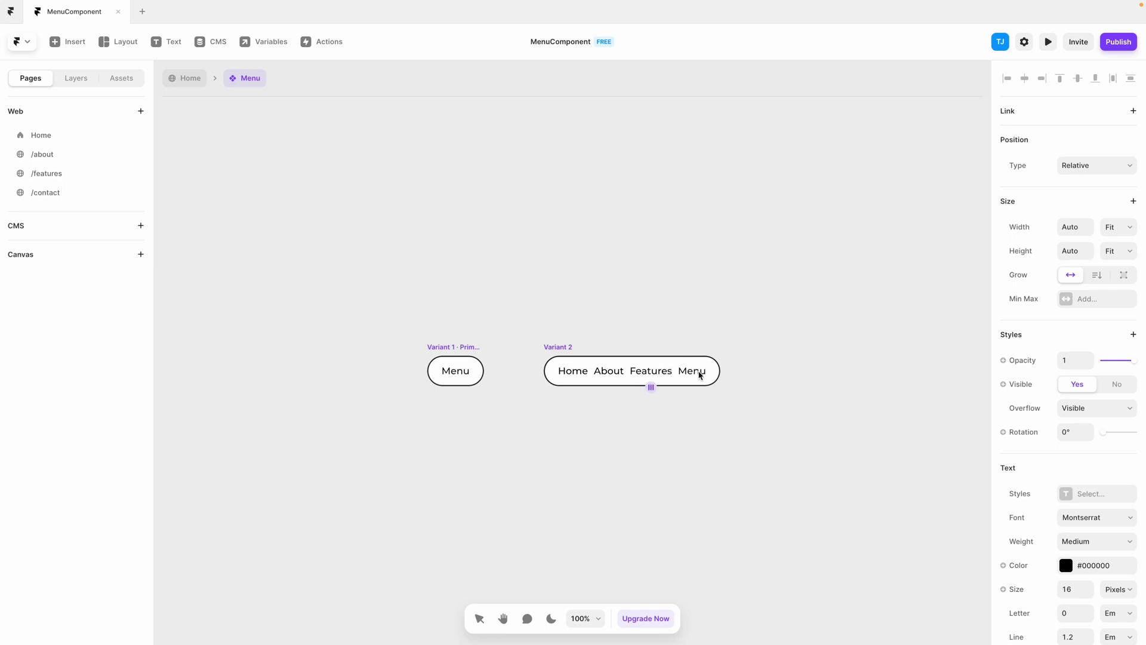
# - Change the text of Variant 2's fourth menu item to "Contact"
pyautogui.click(700, 375)
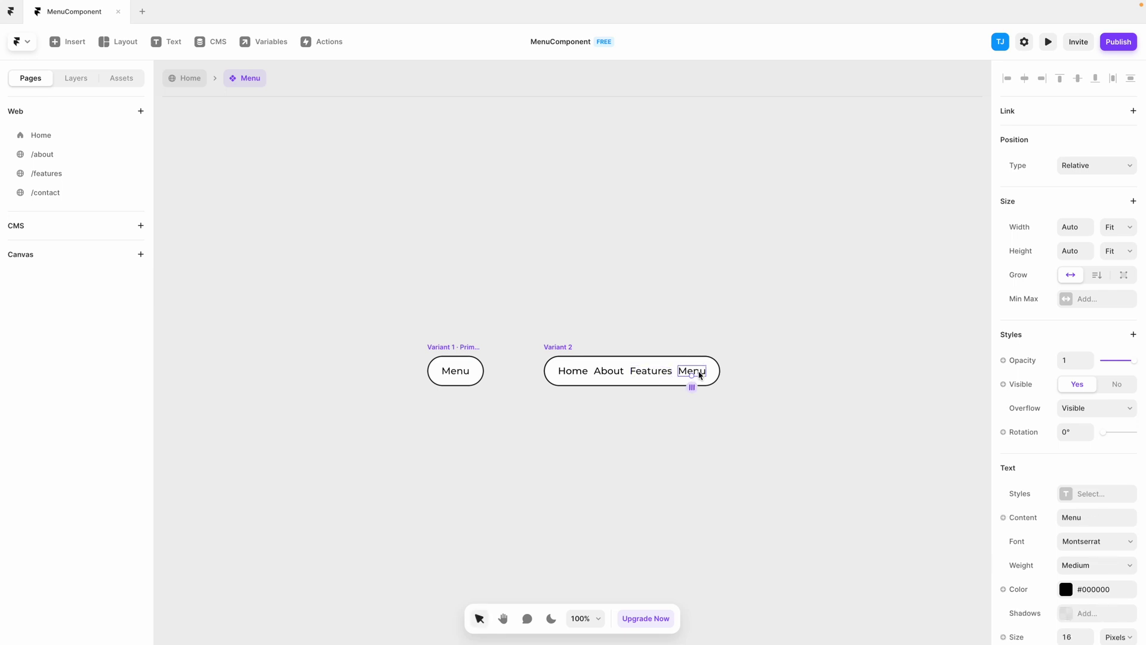
pyautogui.doubleClick(697, 373)
pyautogui.write('Contact')
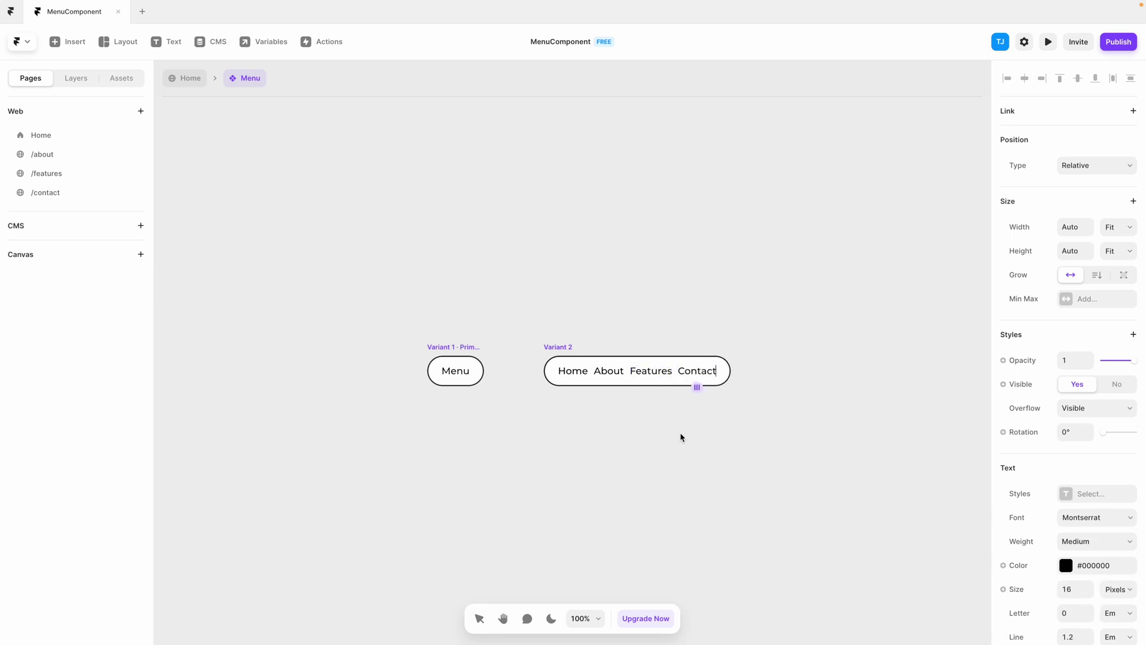
pyautogui.press('Escape')
pyautogui.click(388, 231)
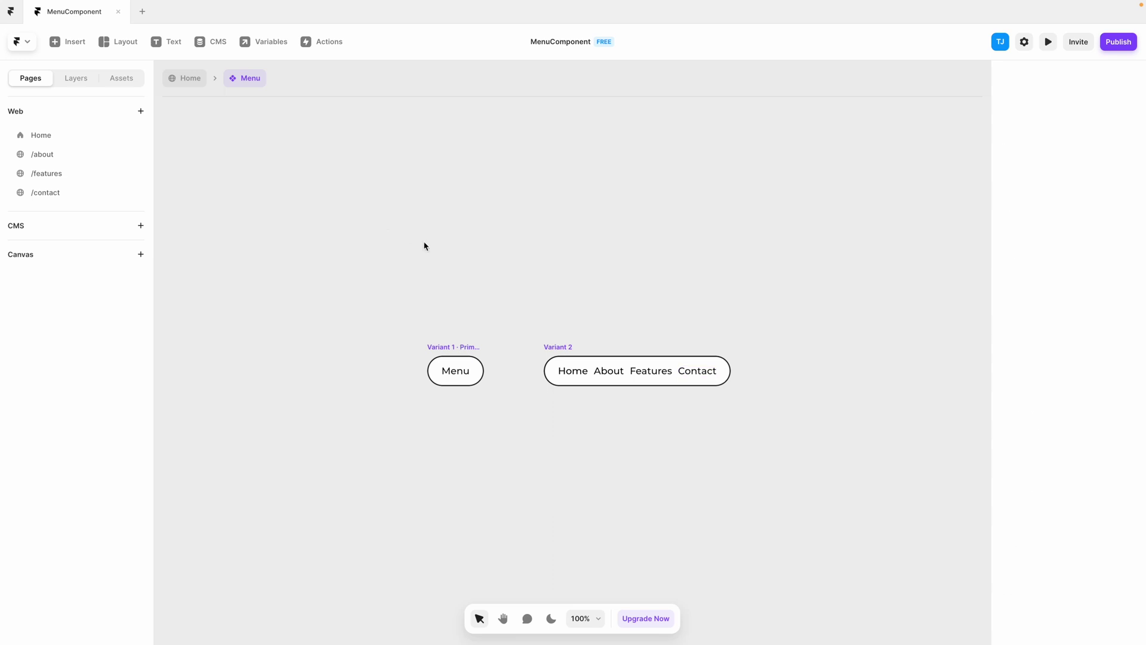
# - Set the right and left padding of Variant 2 to 32
pyautogui.click(80, 82)
pyautogui.click(560, 351)
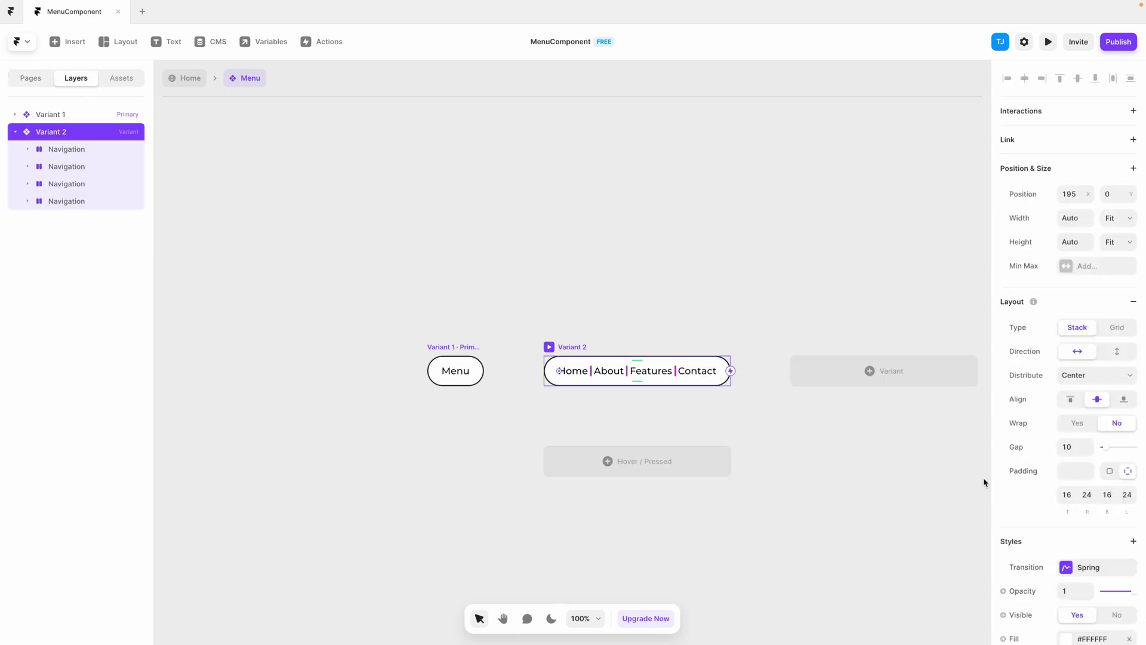
pyautogui.click(1089, 496)
pyautogui.write('32')
pyautogui.click(1128, 494)
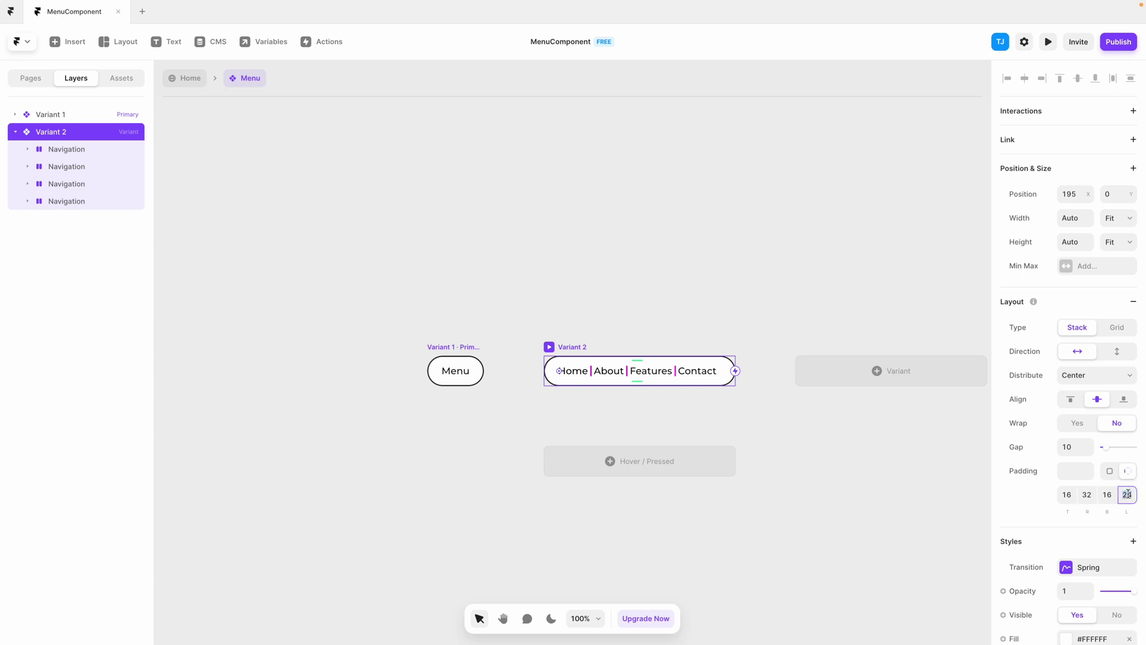
pyautogui.write('32')
pyautogui.click(775, 369)
# - Set the gap between Variant 2's menu items to 32 and preview the Menu component
pyautogui.click(567, 351)
pyautogui.click(1075, 449)
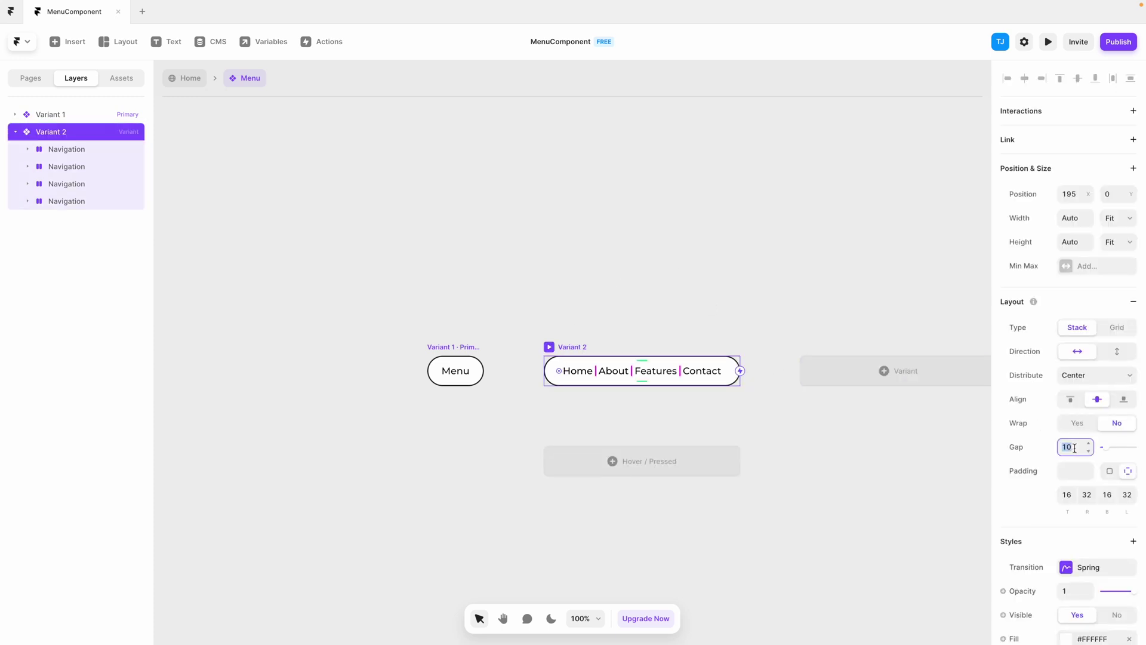
pyautogui.write('32')
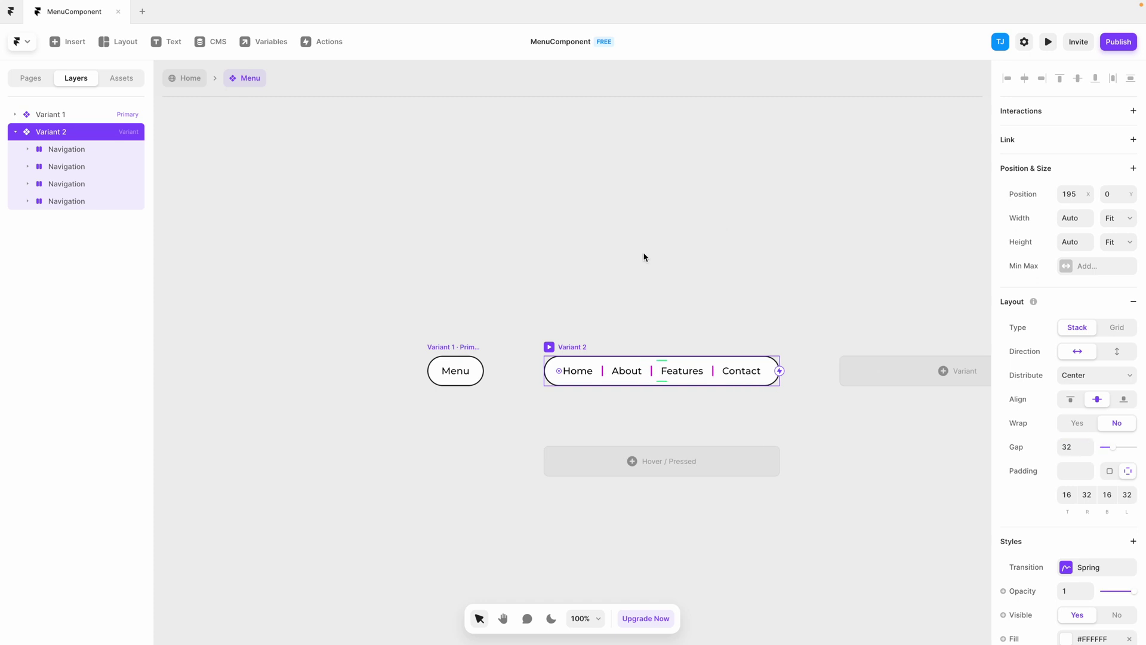
pyautogui.click(584, 286)
pyautogui.click(1048, 42)
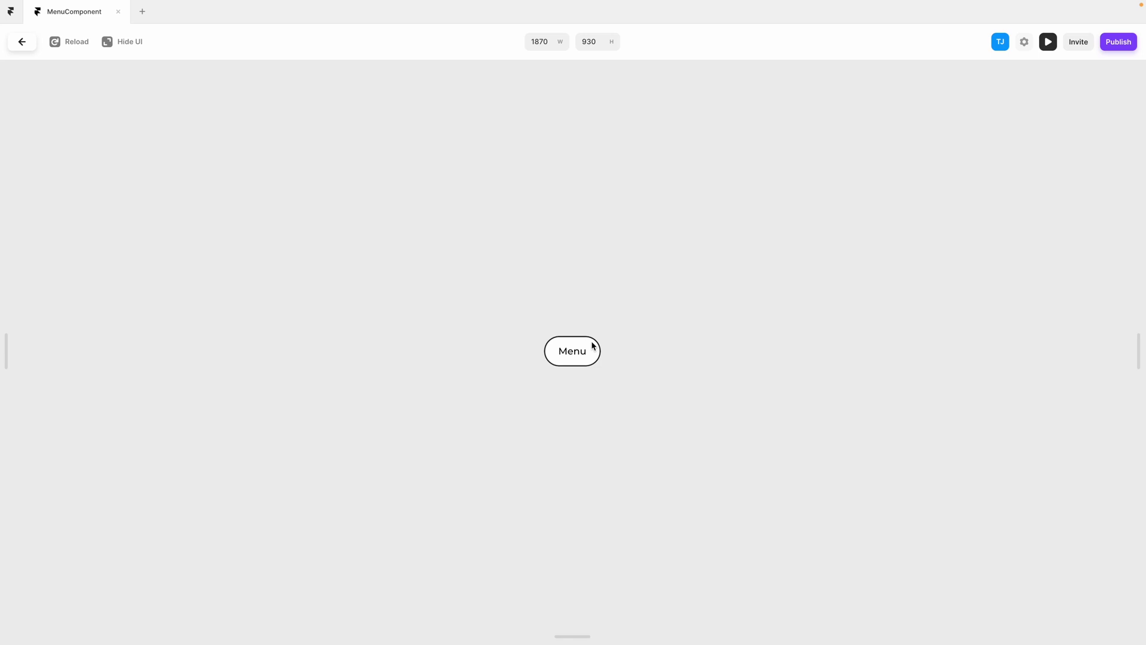
pyautogui.click(26, 46)
# - Add an interaction from Variant 1 to Variant 2 that triggers on Mouse Enter
pyautogui.click(458, 369)
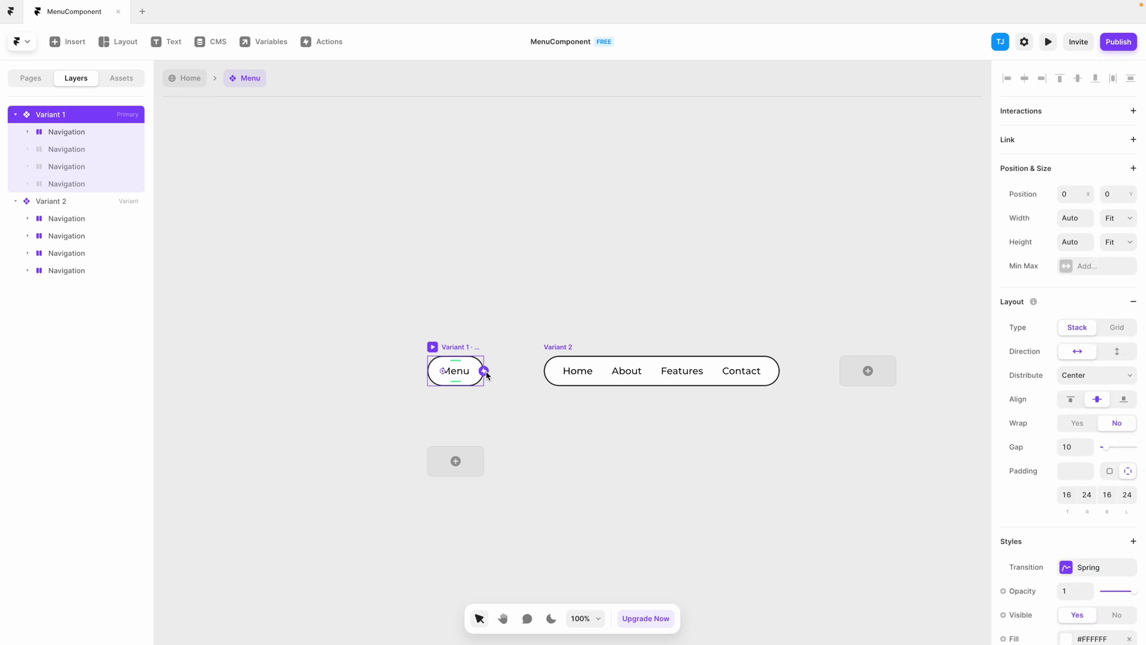
pyautogui.moveTo(485, 375); pyautogui.dragTo(555, 372)
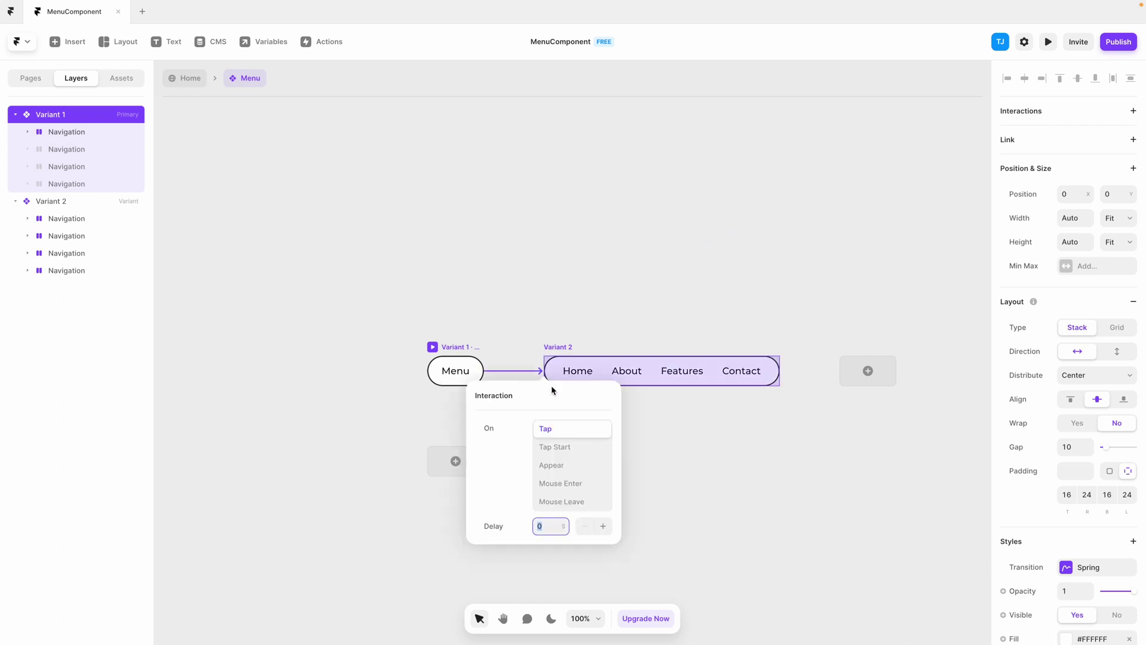
pyautogui.click(565, 485)
pyautogui.click(699, 486)
# - Add an interaction from Variant 2 back to Variant 1 that triggers on Mouse Leave
pyautogui.click(756, 387)
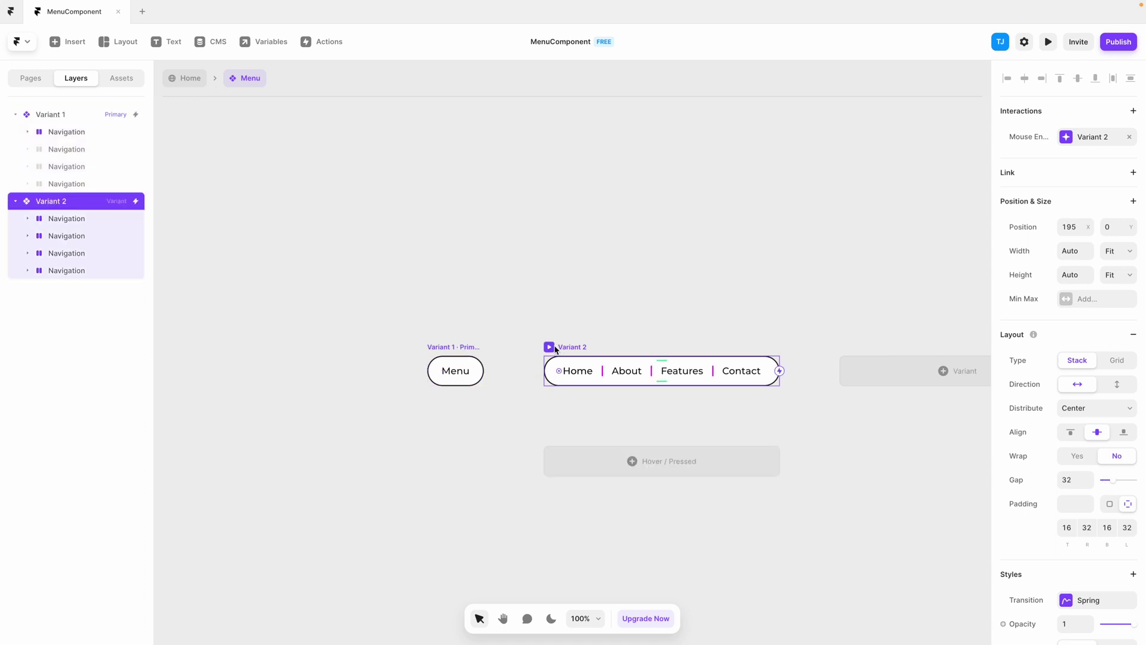
pyautogui.moveTo(779, 371); pyautogui.dragTo(484, 380)
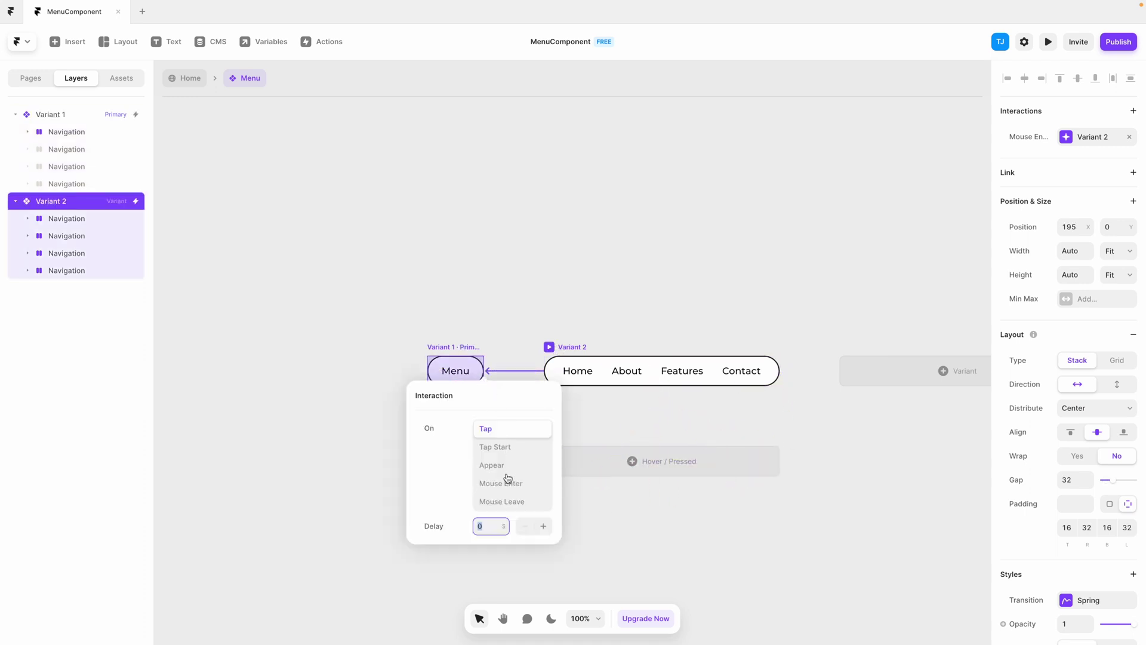
pyautogui.click(518, 503)
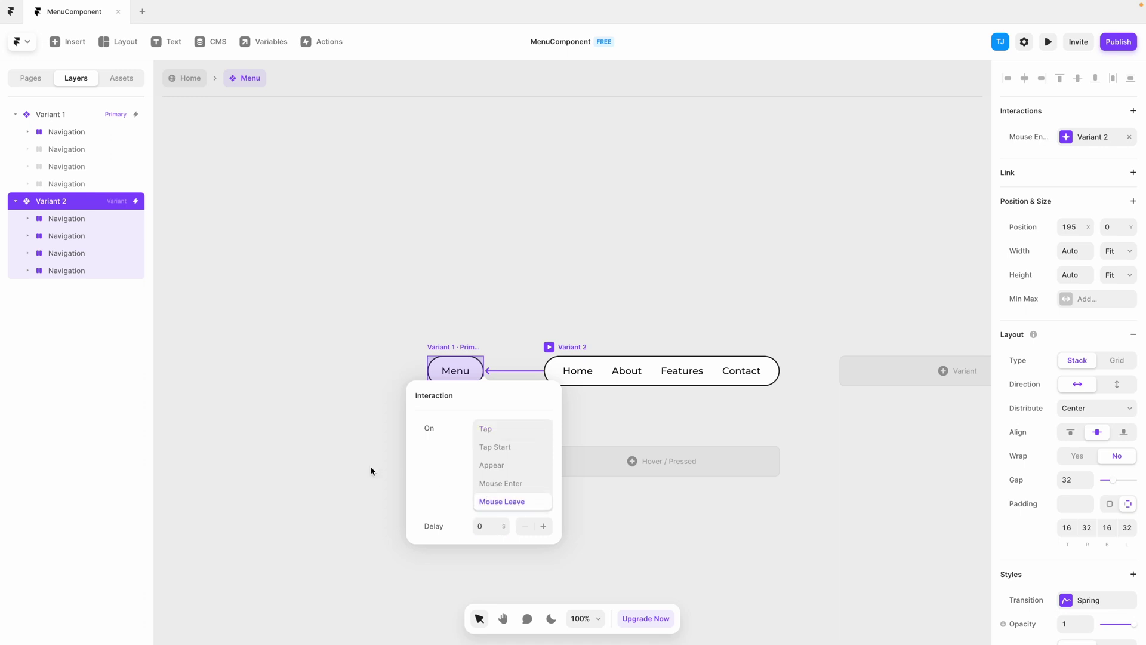
pyautogui.click(408, 460)
# - Preview the Menu component and test its hover transition between the two variants
pyautogui.click(1048, 43)
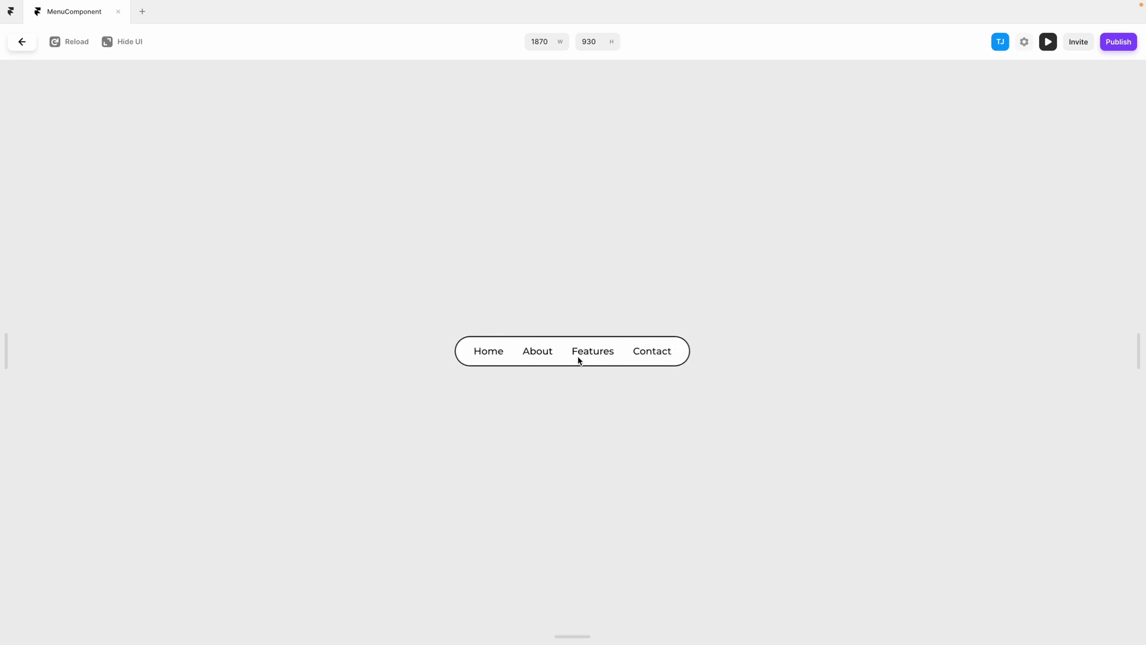
pyautogui.click(22, 42)
pyautogui.click(482, 234)
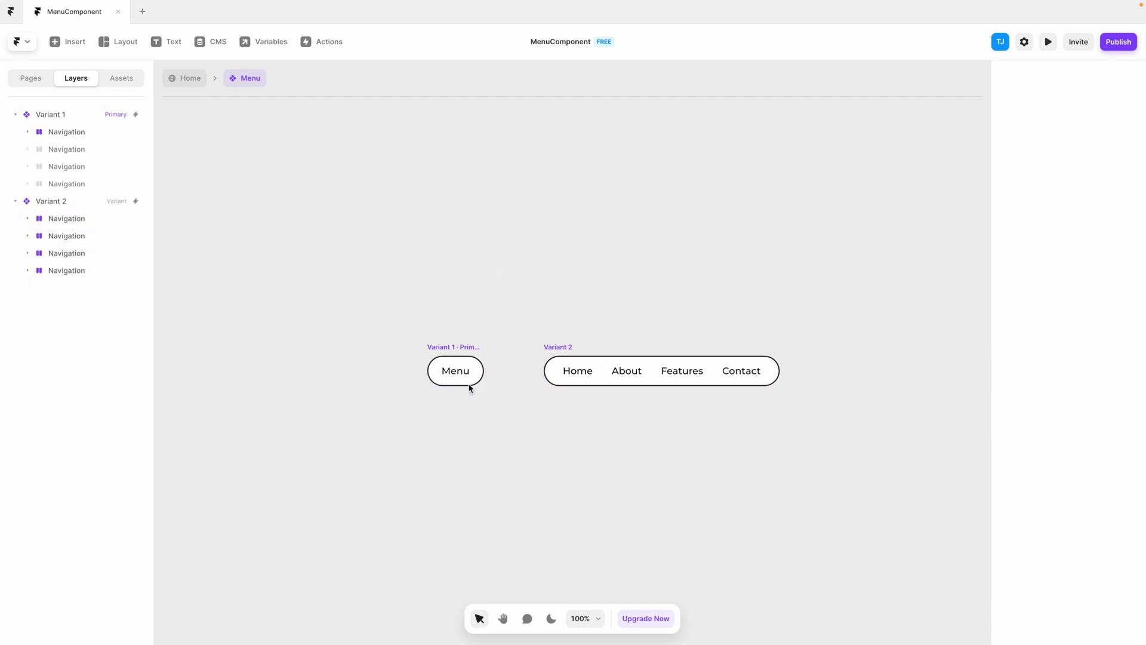
# - Link the Navigation layer holding the Home text in Variant 2 to the Home page
pyautogui.click(583, 372)
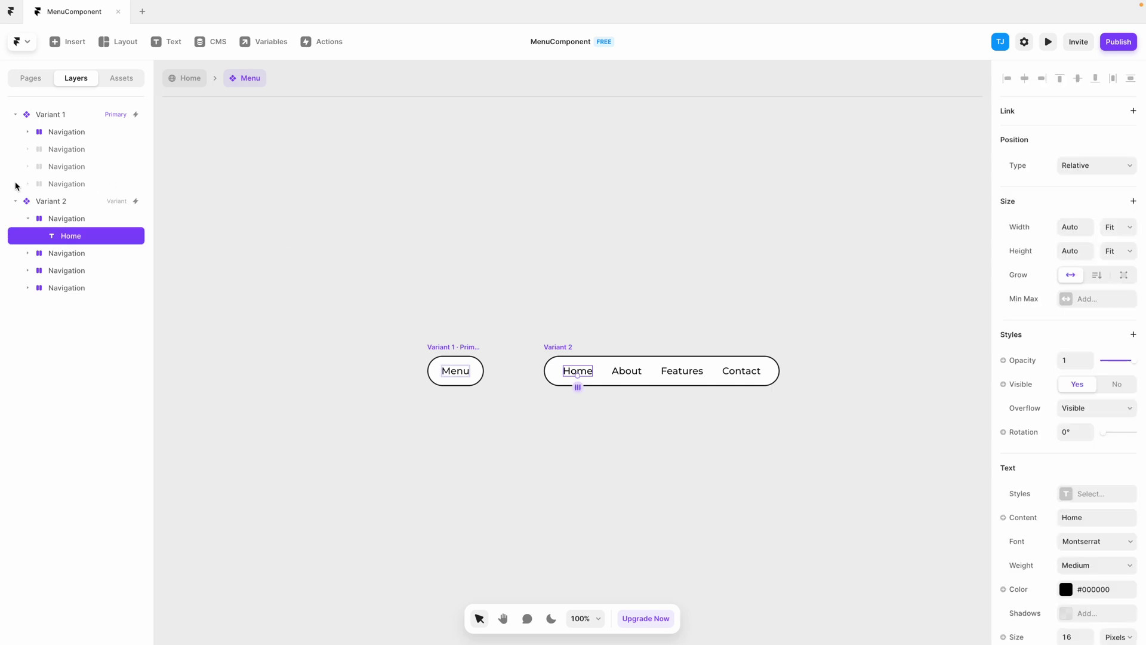
pyautogui.click(65, 219)
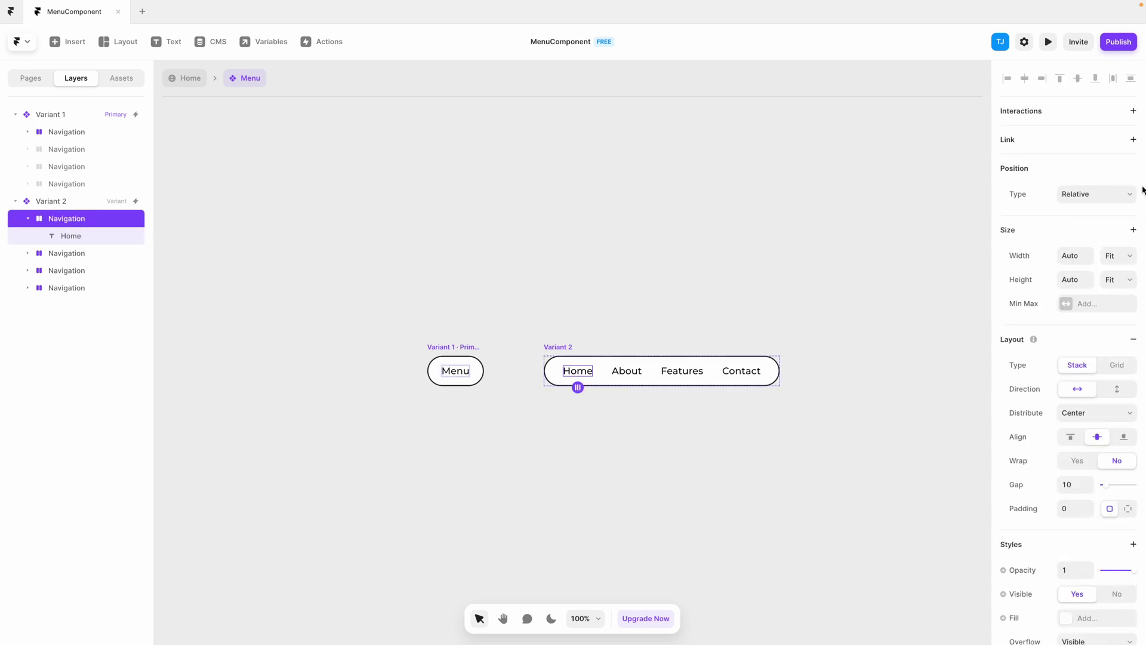
pyautogui.click(1133, 140)
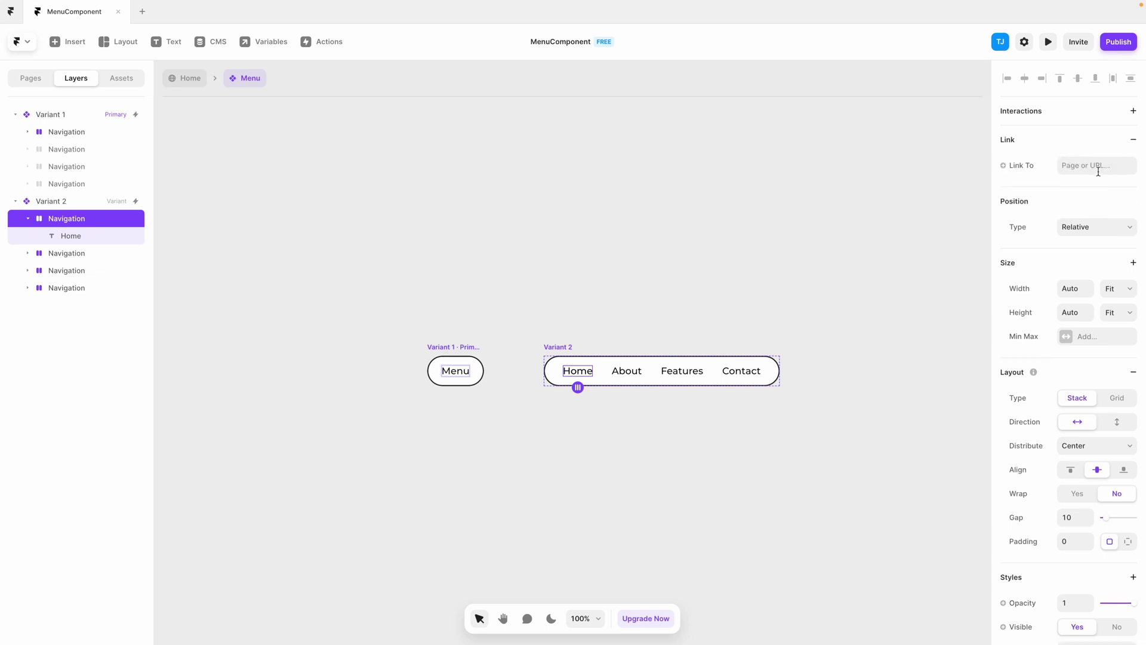
pyautogui.click(1098, 167)
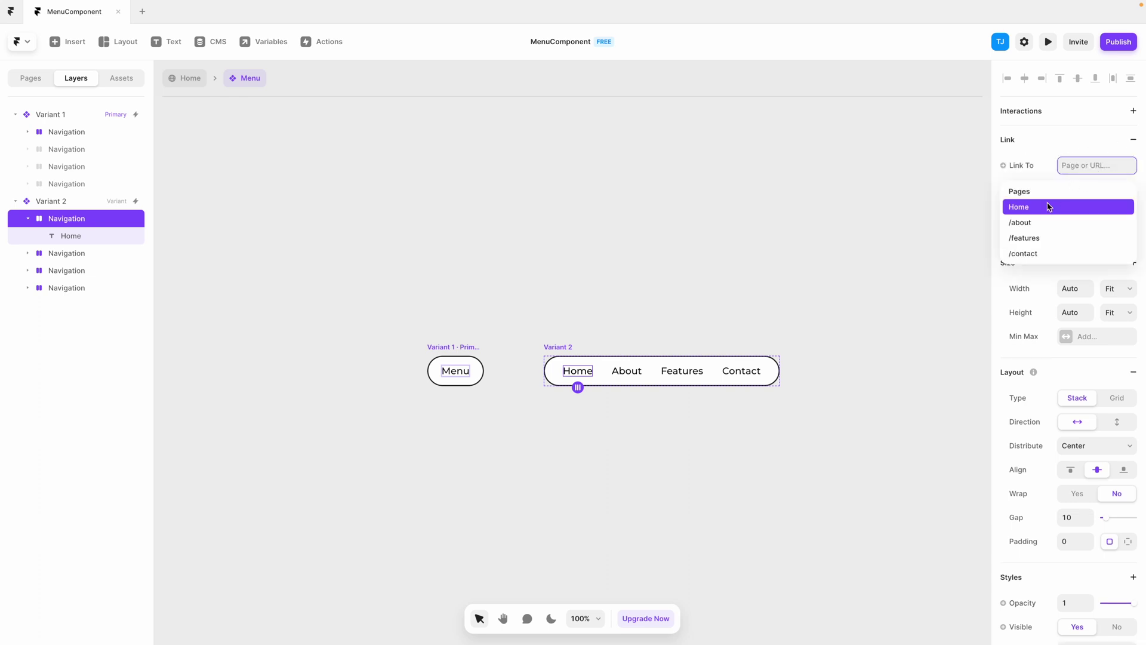
pyautogui.click(1045, 204)
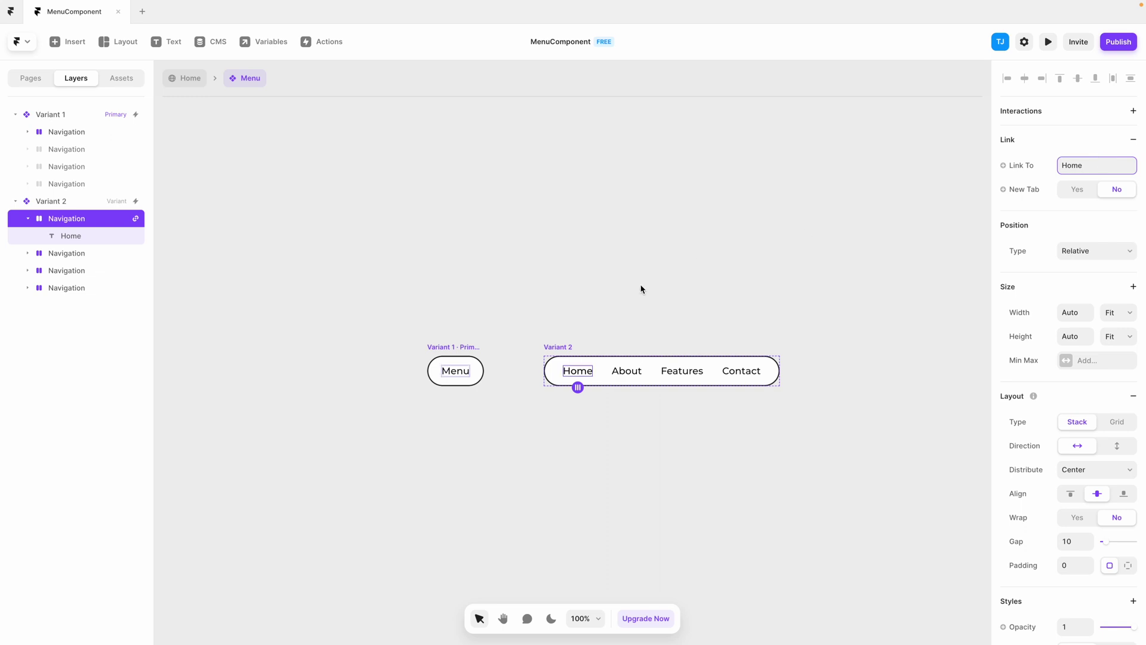
# - Link the Navigation layer holding the About text in Variant 2 to the /about page
pyautogui.click(94, 253)
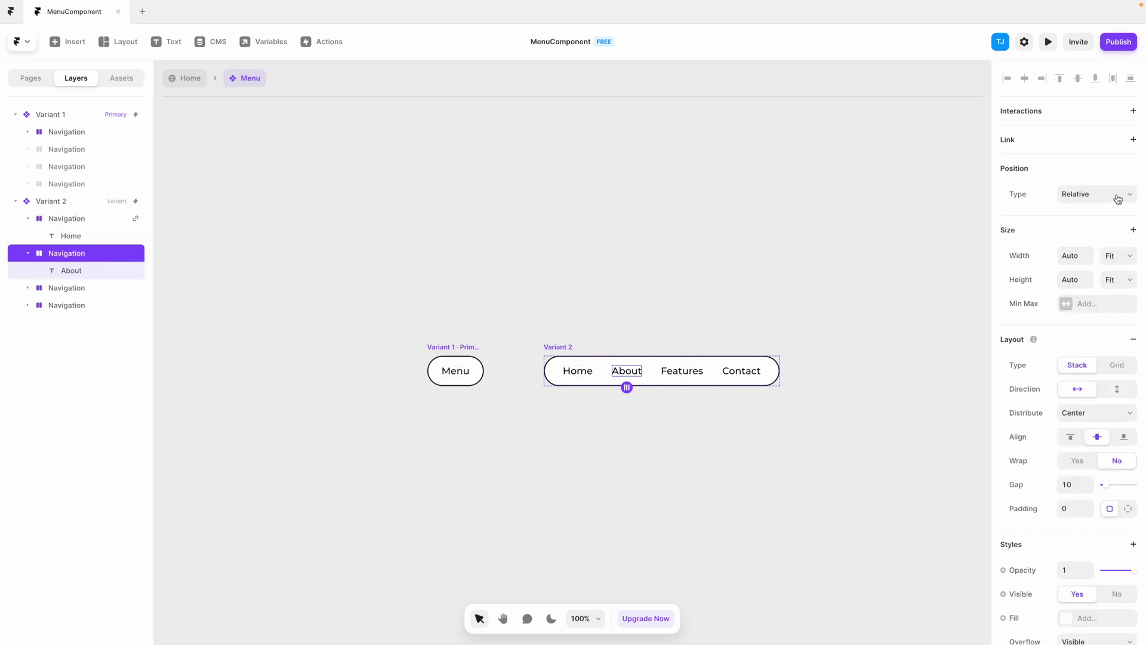
pyautogui.click(1134, 140)
pyautogui.click(1083, 164)
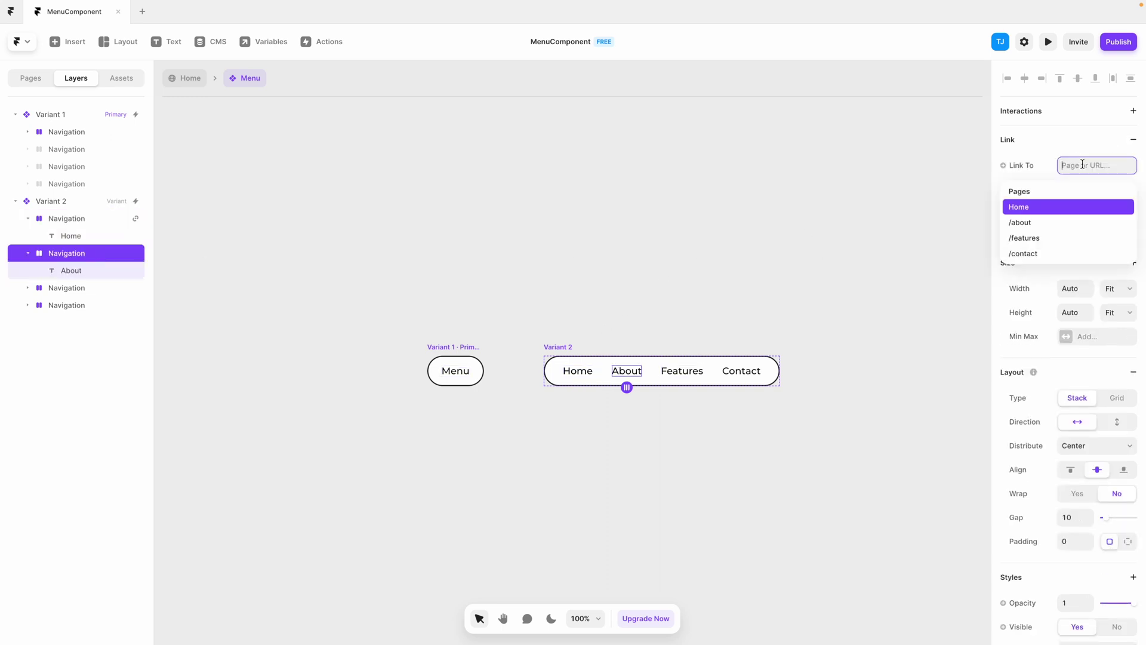
pyautogui.click(1035, 221)
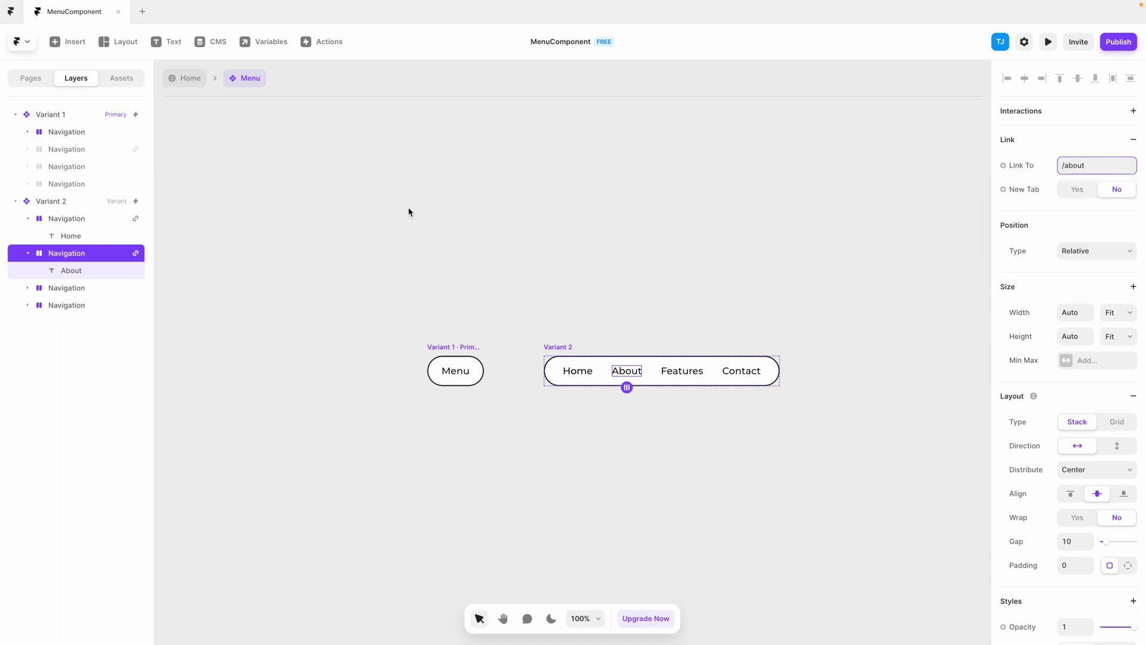
pyautogui.click(434, 210)
# - Link the Navigation layer holding the Features text in Variant 2 to the /features page
pyautogui.click(64, 289)
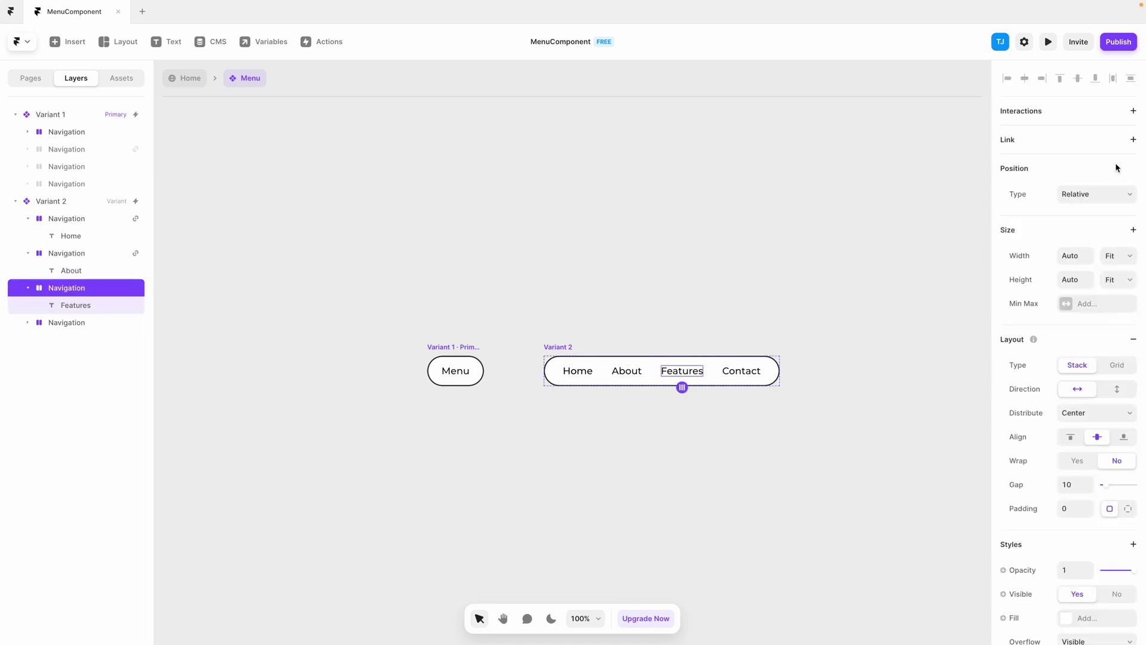
pyautogui.click(1133, 139)
pyautogui.click(1087, 165)
pyautogui.click(1030, 237)
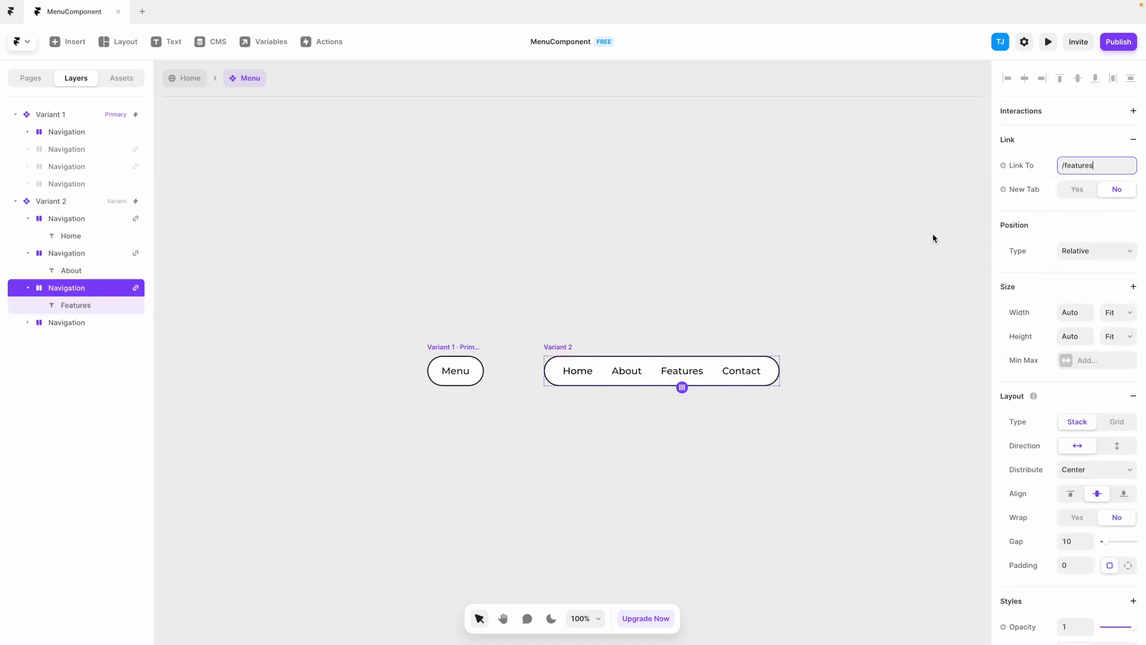
# - Link the Navigation layer holding the Contact text in Variant 2 to the /contact page
pyautogui.click(96, 323)
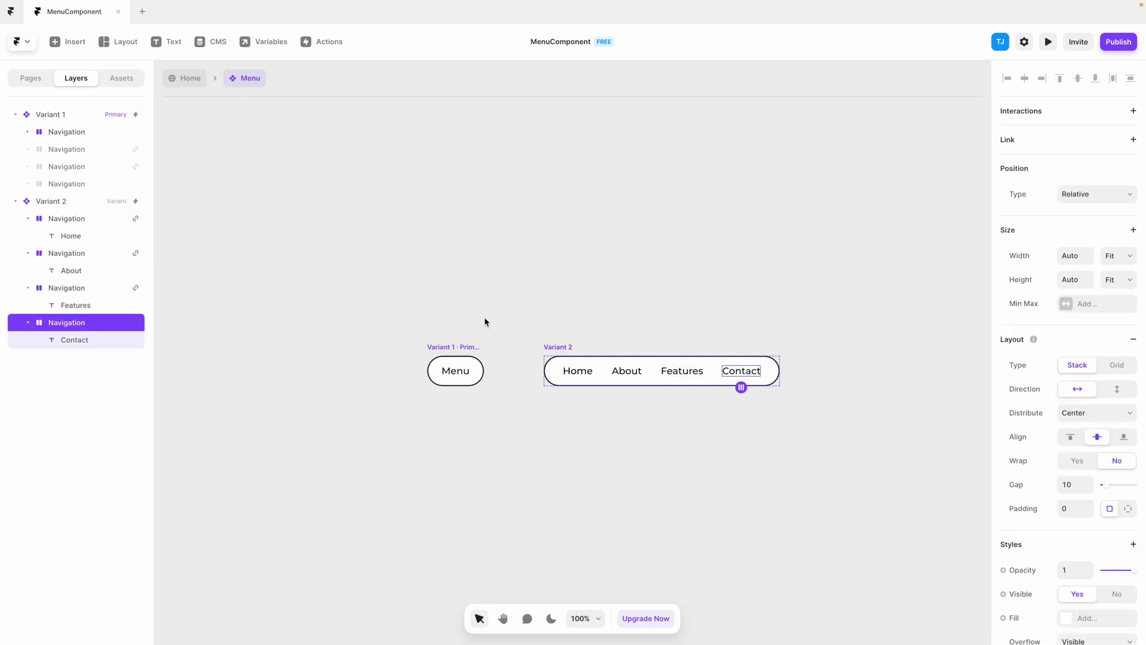
pyautogui.click(1131, 141)
pyautogui.click(1093, 165)
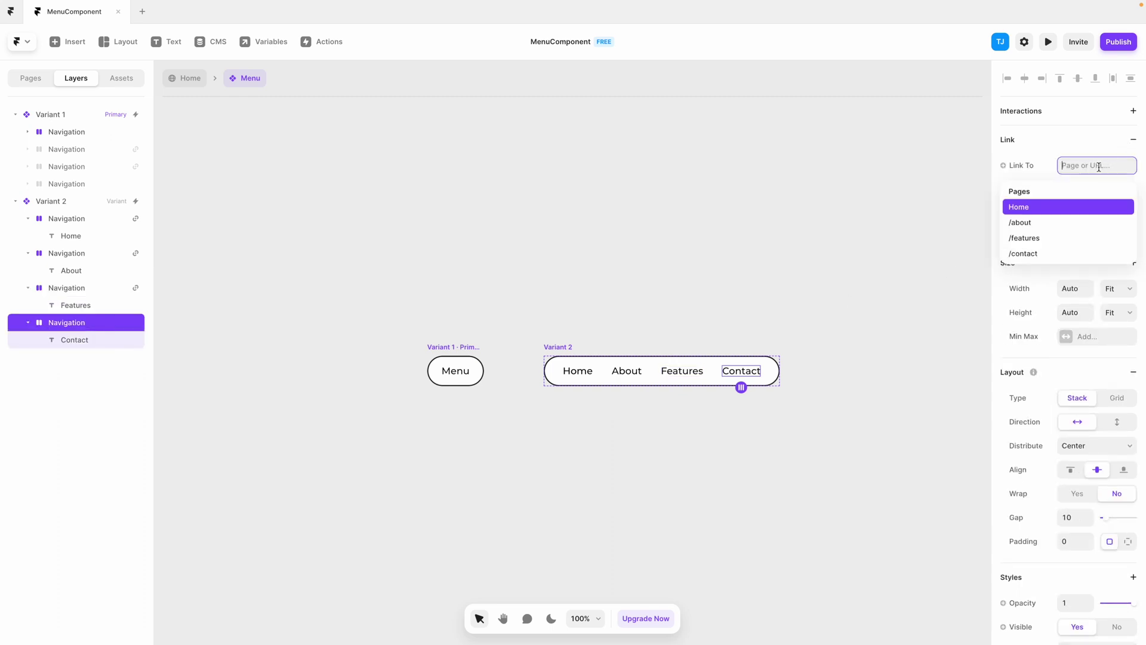
pyautogui.click(1049, 254)
pyautogui.click(691, 244)
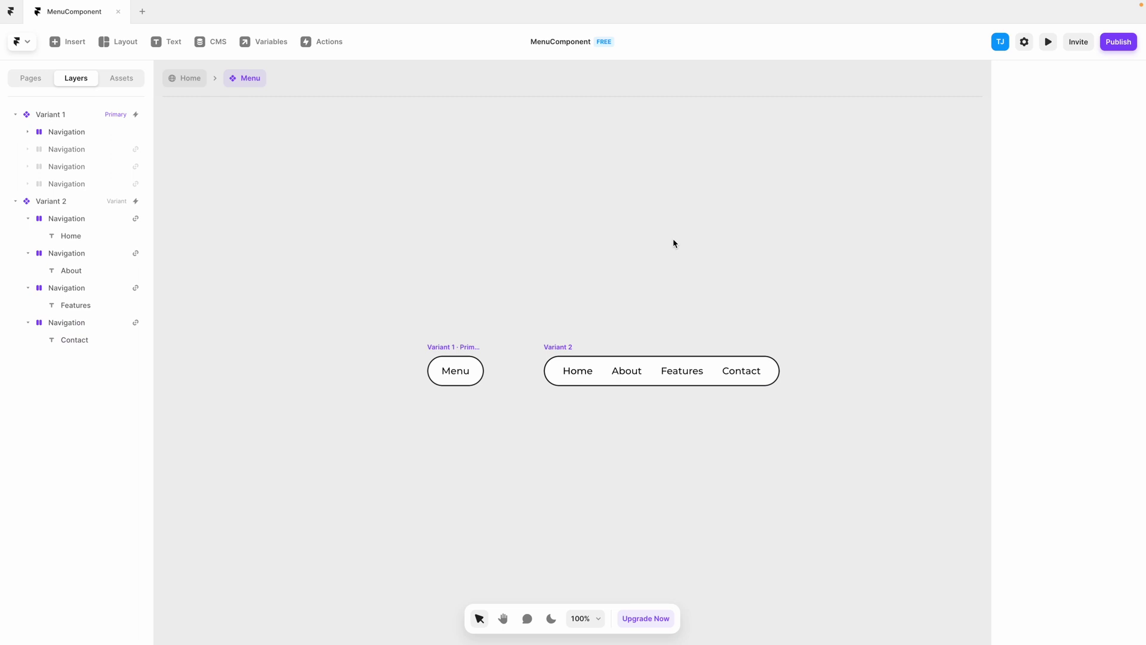
# - Preview the Home page's Desktop breakpoint and test the expanding menu and its About link
pyautogui.click(32, 79)
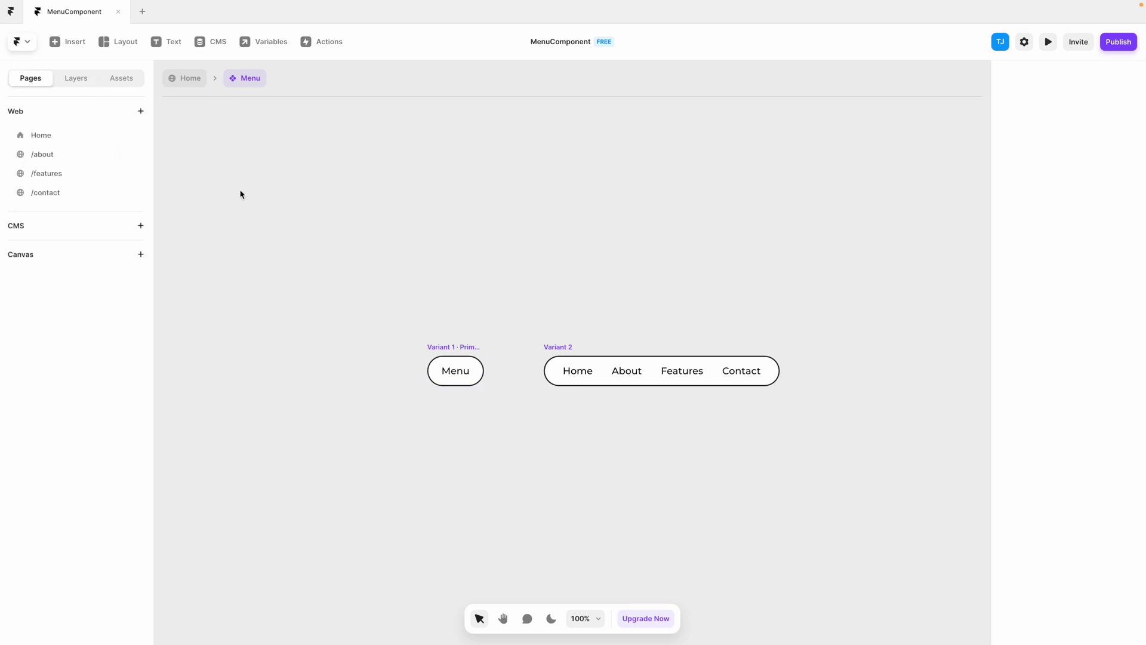
pyautogui.click(78, 139)
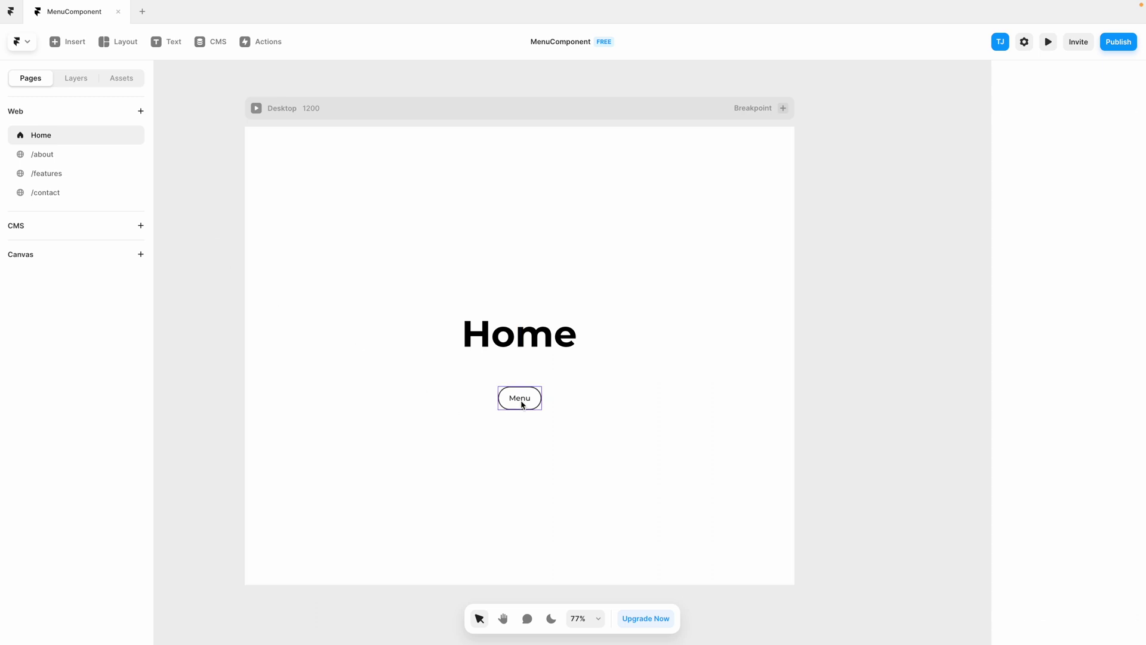
pyautogui.click(258, 111)
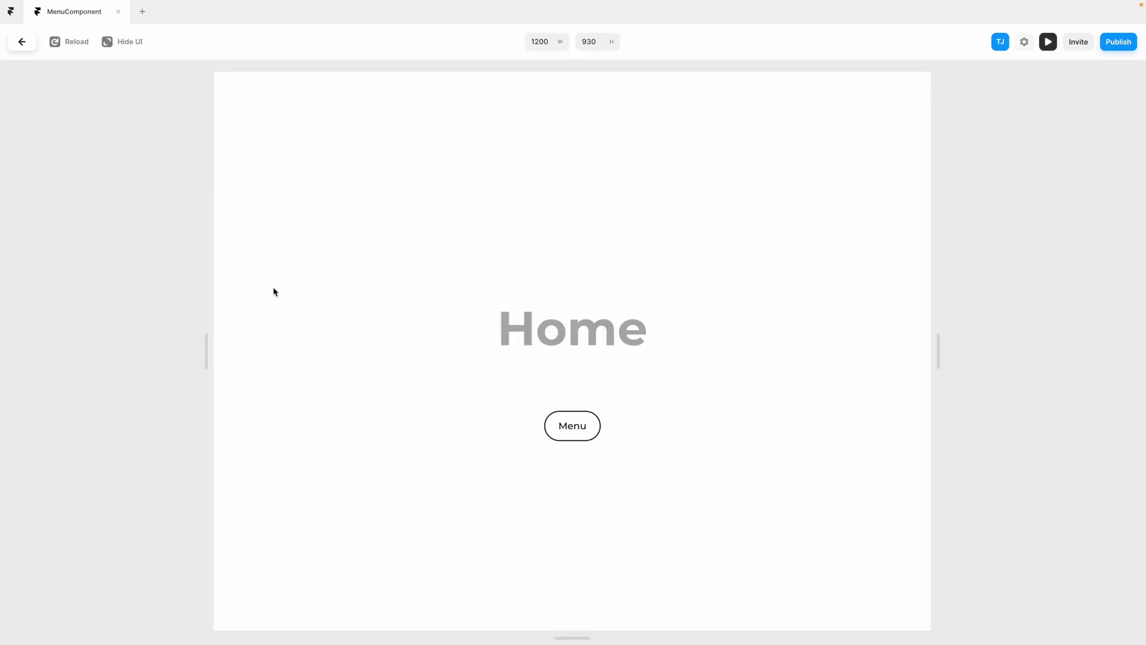
pyautogui.moveTo(587, 440)
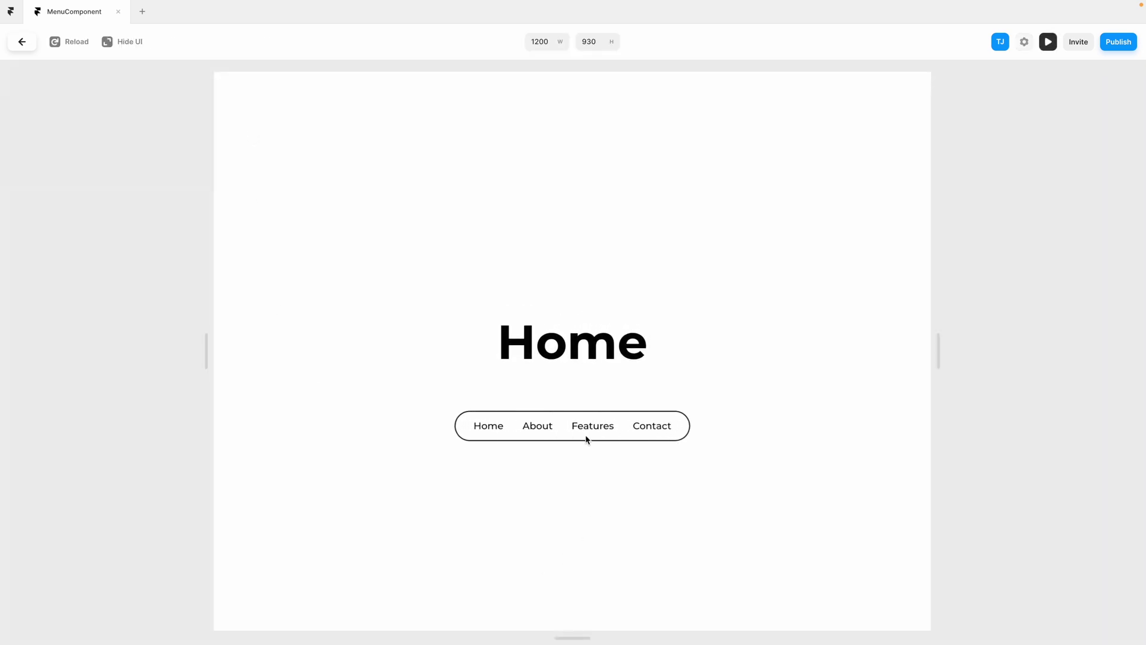
pyautogui.moveTo(552, 427)
pyautogui.click(539, 427)
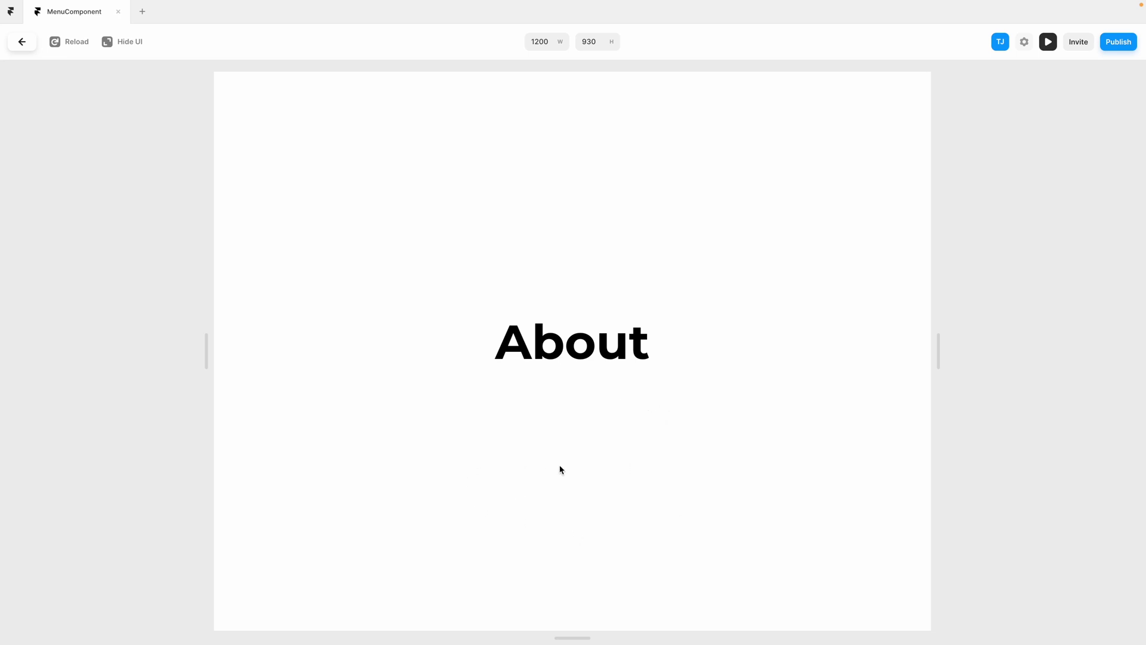
pyautogui.click(57, 43)
pyautogui.click(34, 49)
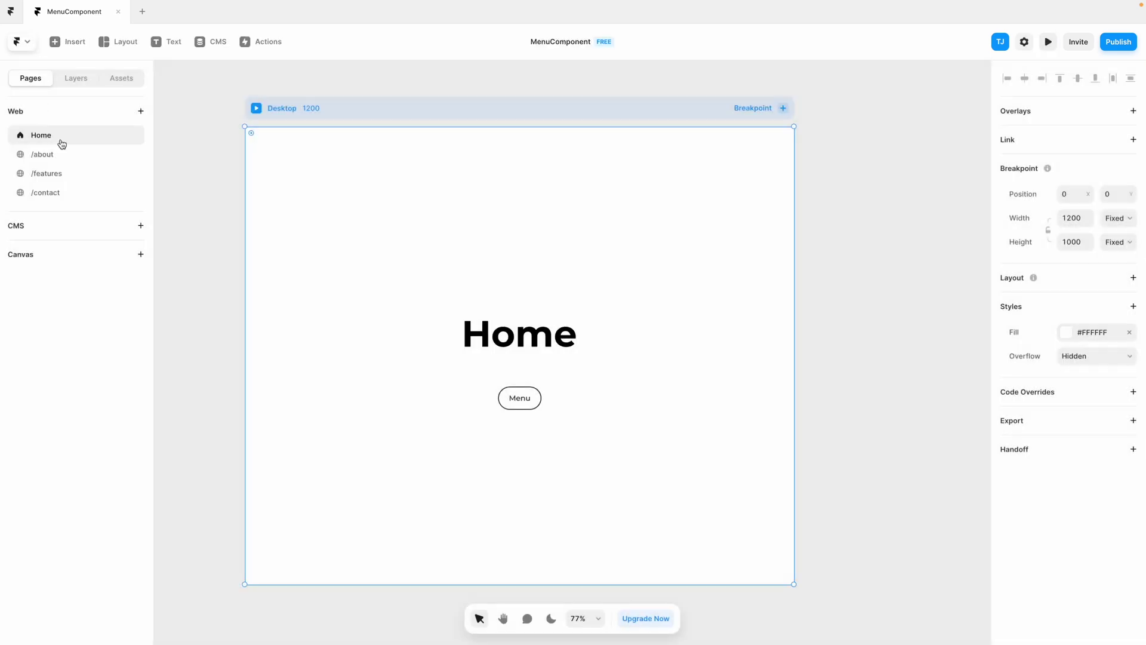
# - Pin the Home page's Menu instance to the bottom edge, set its position type to Fixed and its bottom offset to 80
pyautogui.click(202, 303)
pyautogui.click(535, 404)
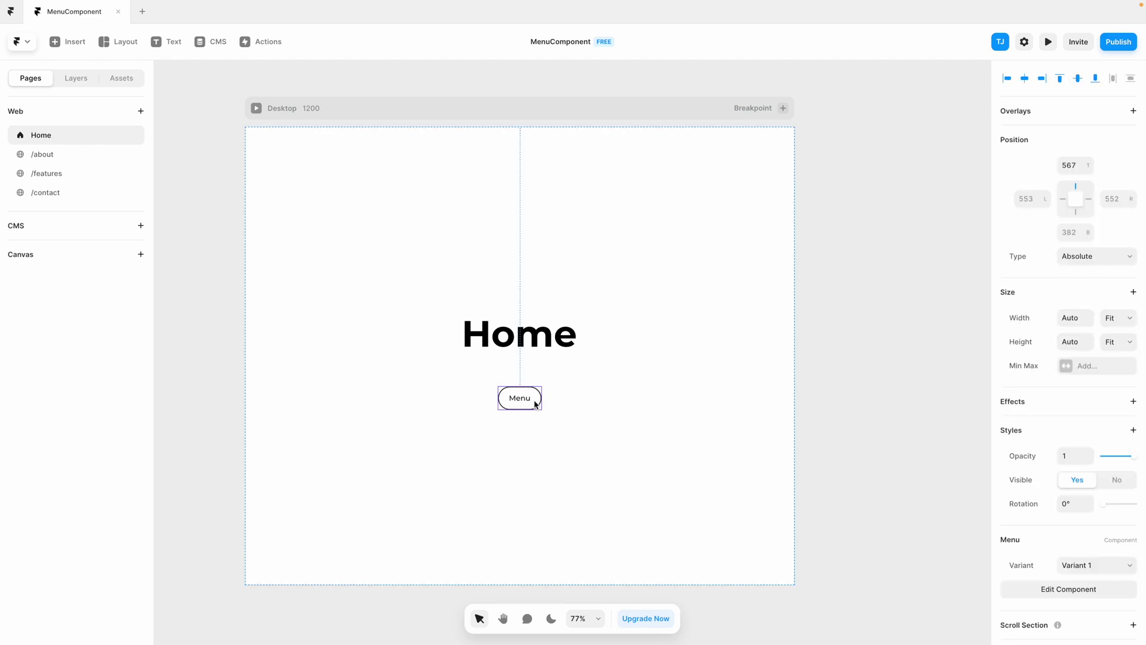
pyautogui.click(1076, 213)
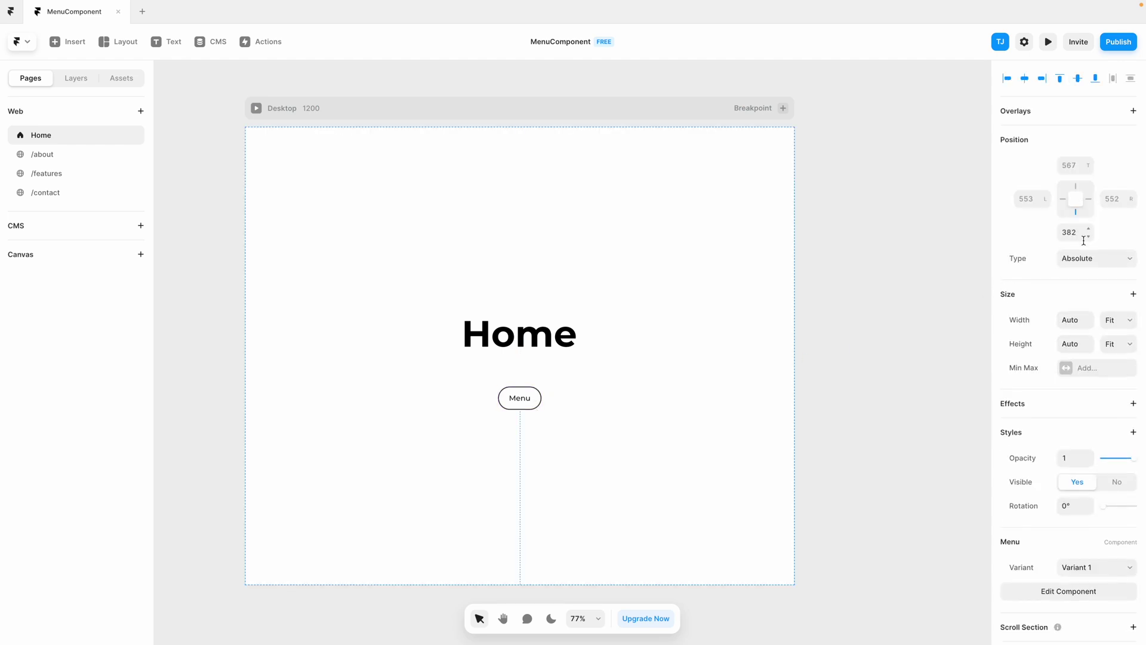
pyautogui.click(1085, 257)
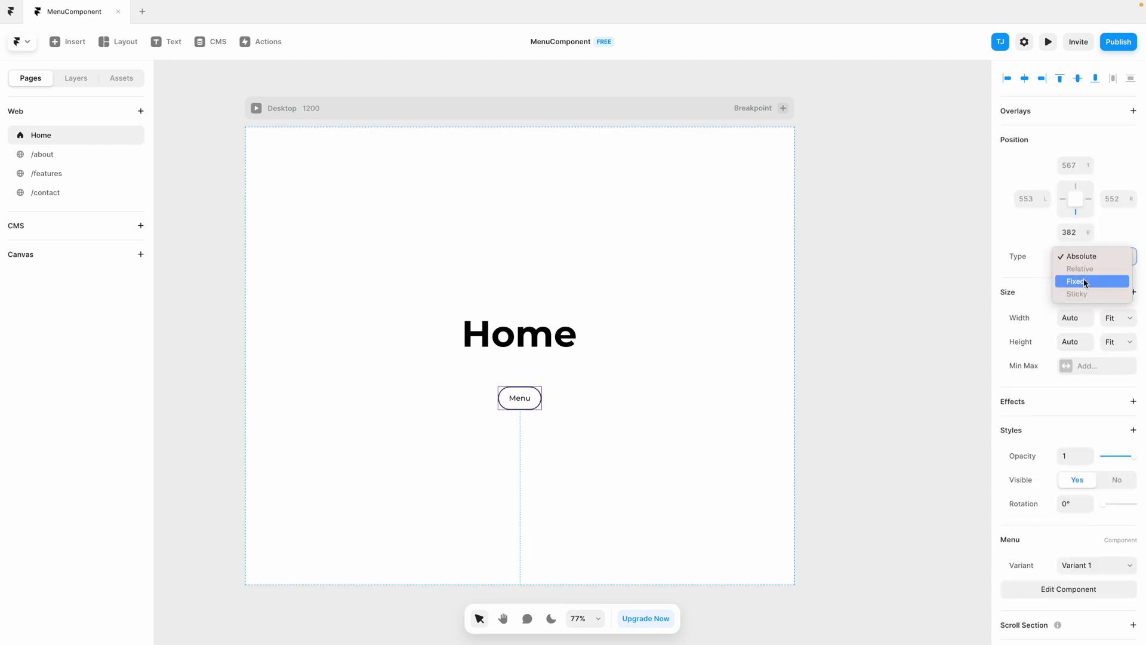
pyautogui.click(1085, 281)
pyautogui.click(1078, 233)
pyautogui.write('80')
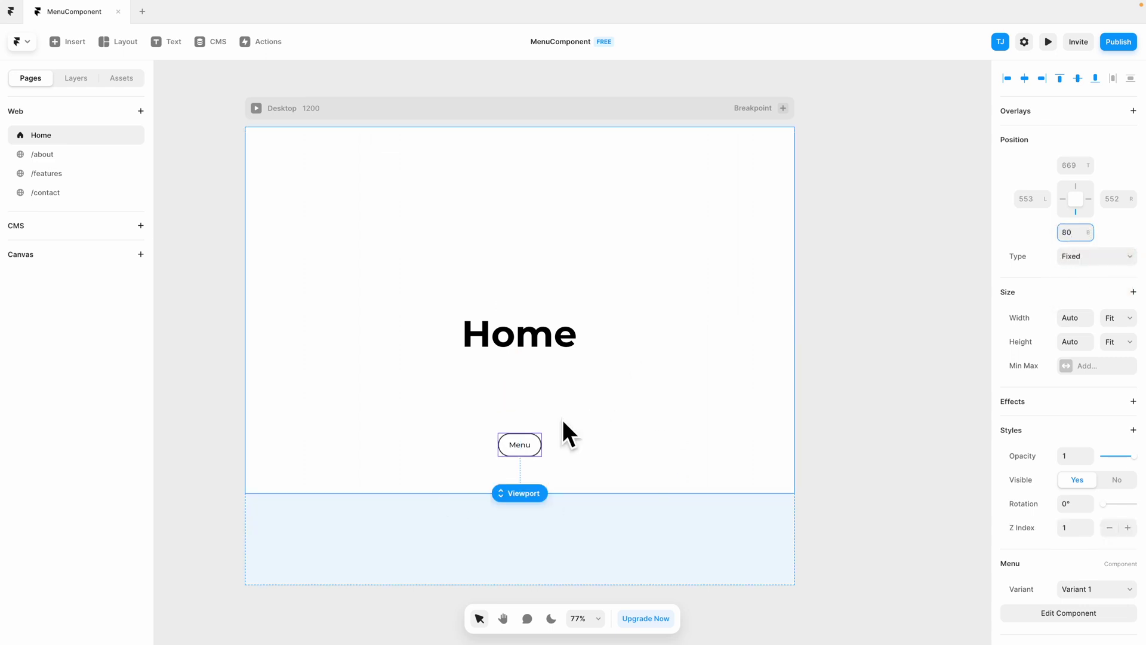
pyautogui.click(848, 379)
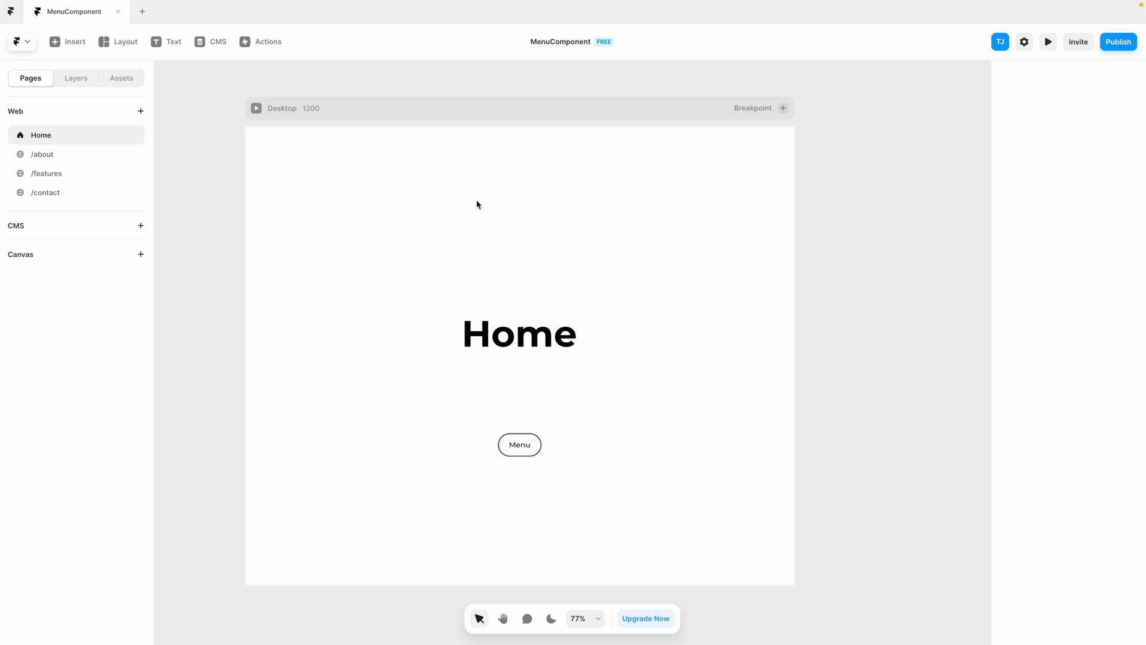
# - Shorten the Home page's Desktop breakpoint slightly by raising its lower edge
pyautogui.click(532, 447)
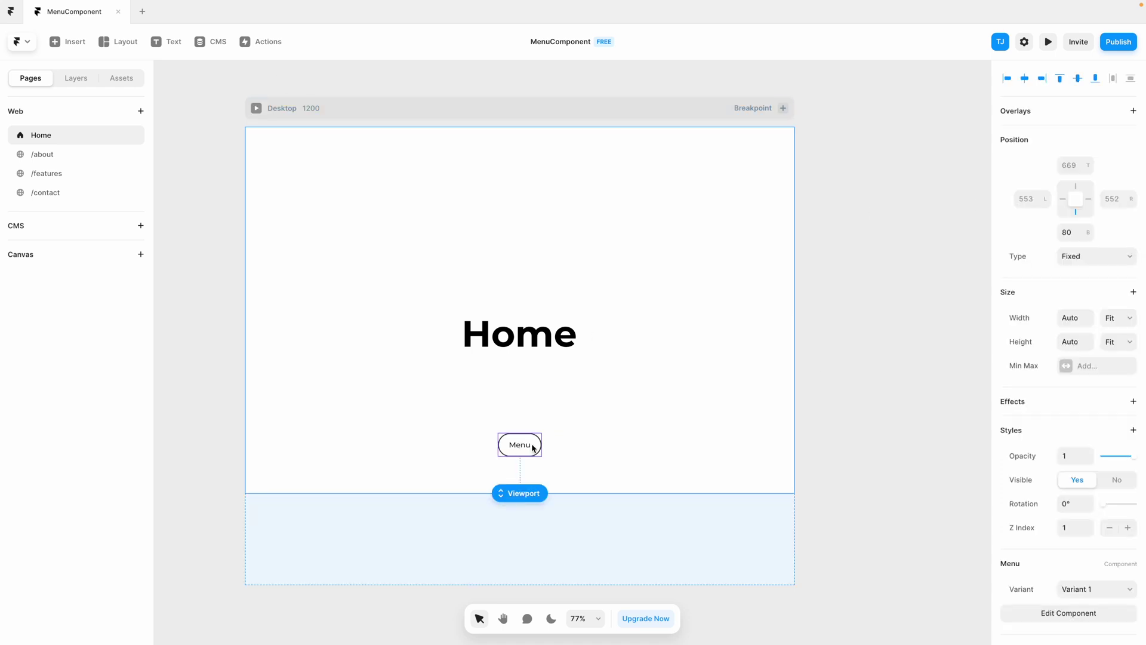
pyautogui.click(926, 307)
pyautogui.click(550, 115)
pyautogui.moveTo(541, 585); pyautogui.dragTo(573, 561)
pyautogui.click(825, 349)
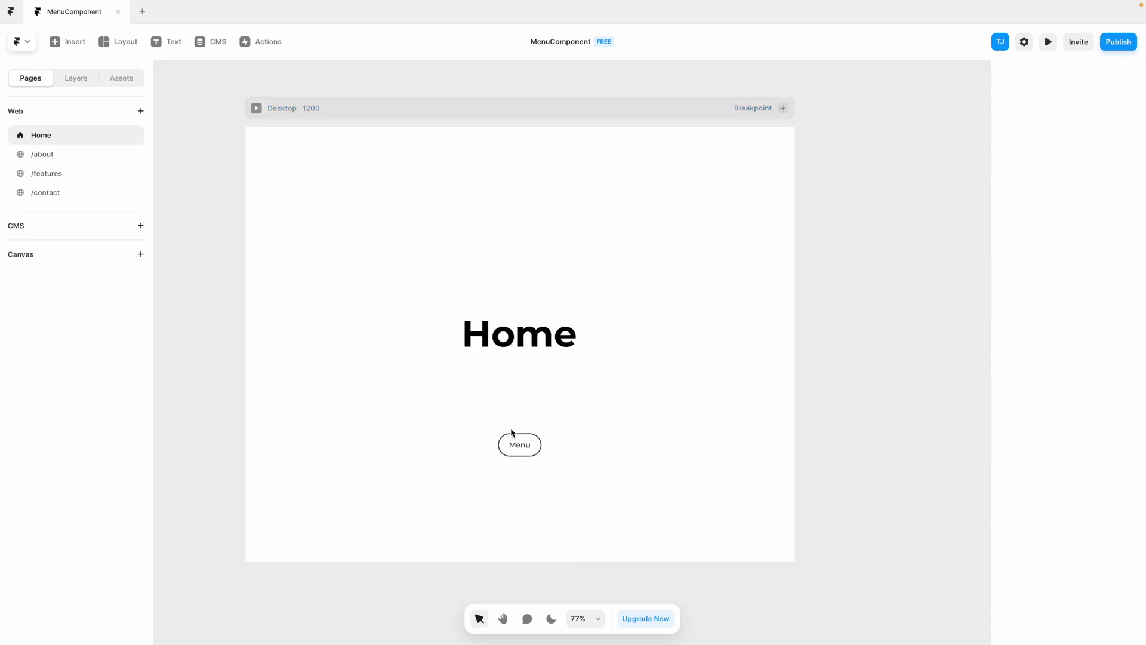
# - Copy the Home page's Menu instance onto the /about page's Desktop breakpoint
pyautogui.click(517, 444)
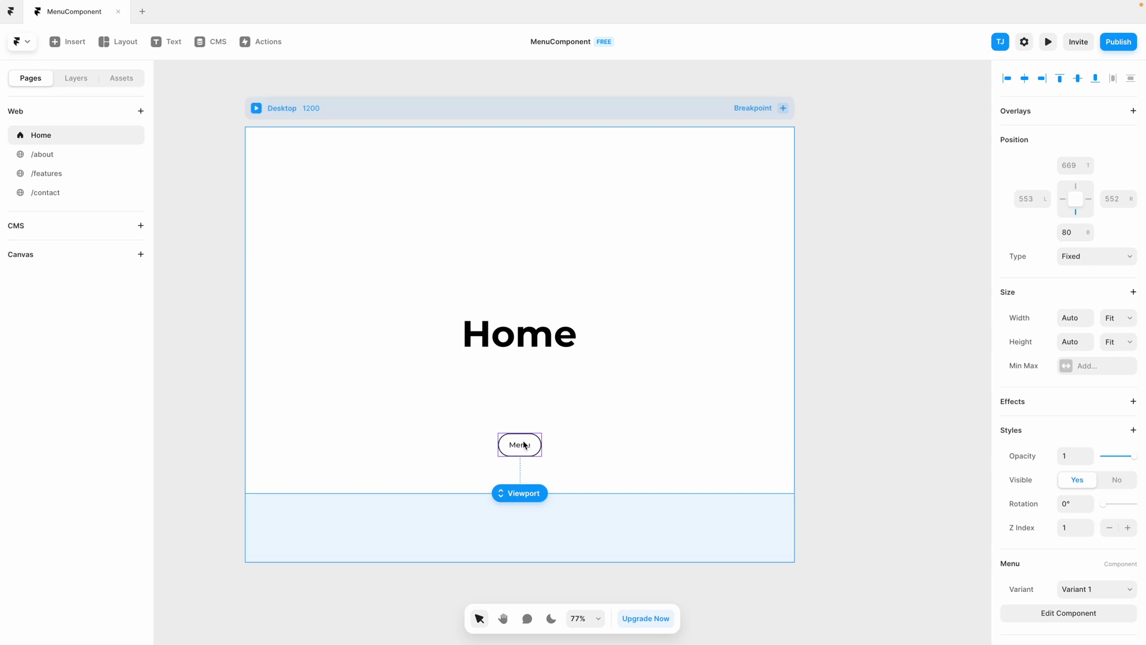
pyautogui.click(108, 154)
pyautogui.click(520, 408)
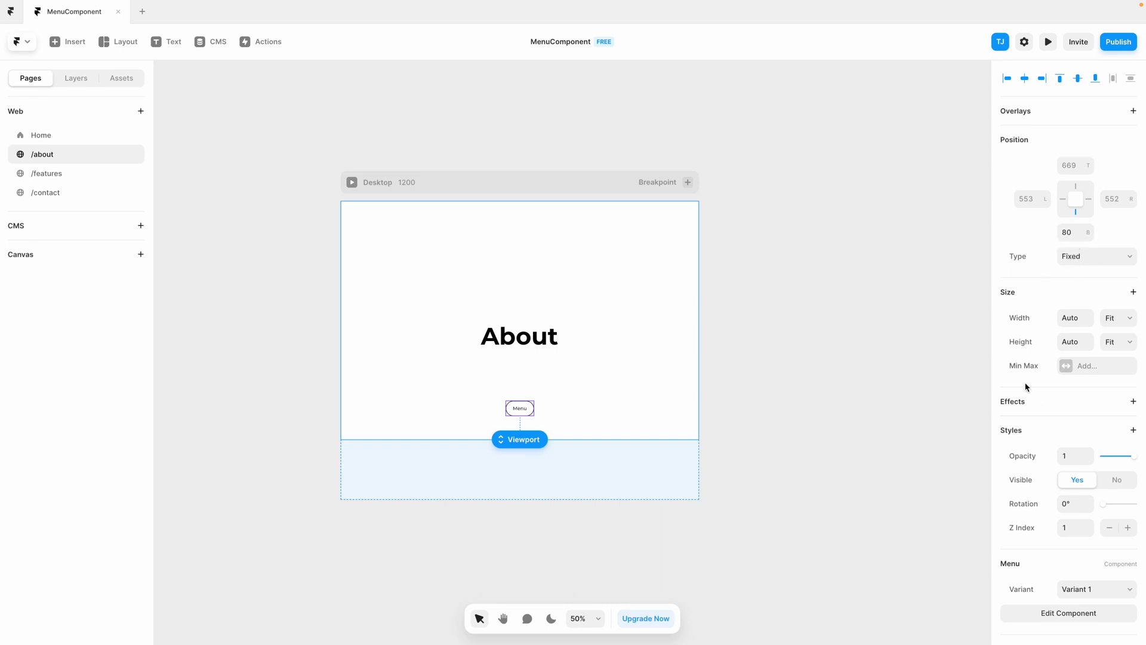
# - Switch the /about page's Menu instance to Variant 2
pyautogui.scroll(-2, 1028, 389)
pyautogui.click(1087, 478)
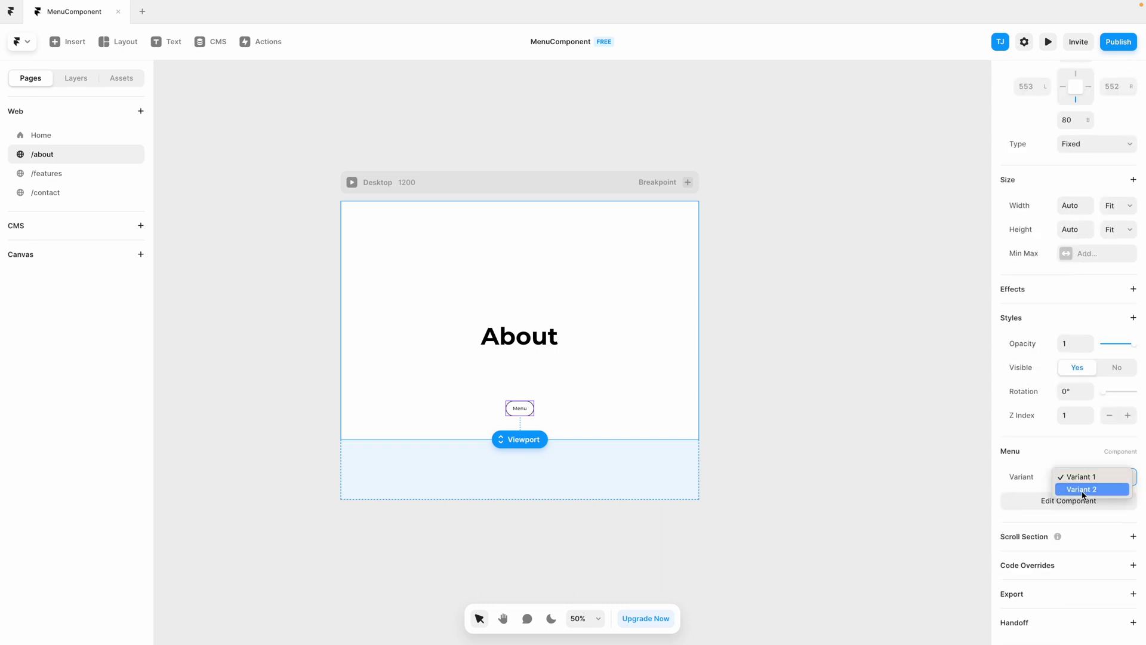
pyautogui.click(1084, 493)
pyautogui.click(803, 404)
pyautogui.click(575, 413)
# - Paste the copied Menu instance into the /features page's Desktop breakpoint
pyautogui.click(52, 179)
pyautogui.click(545, 187)
pyautogui.hotkey('ctrl', 'v')
# - Paste the copied Menu instance into the /contact page's Desktop breakpoint
pyautogui.click(77, 194)
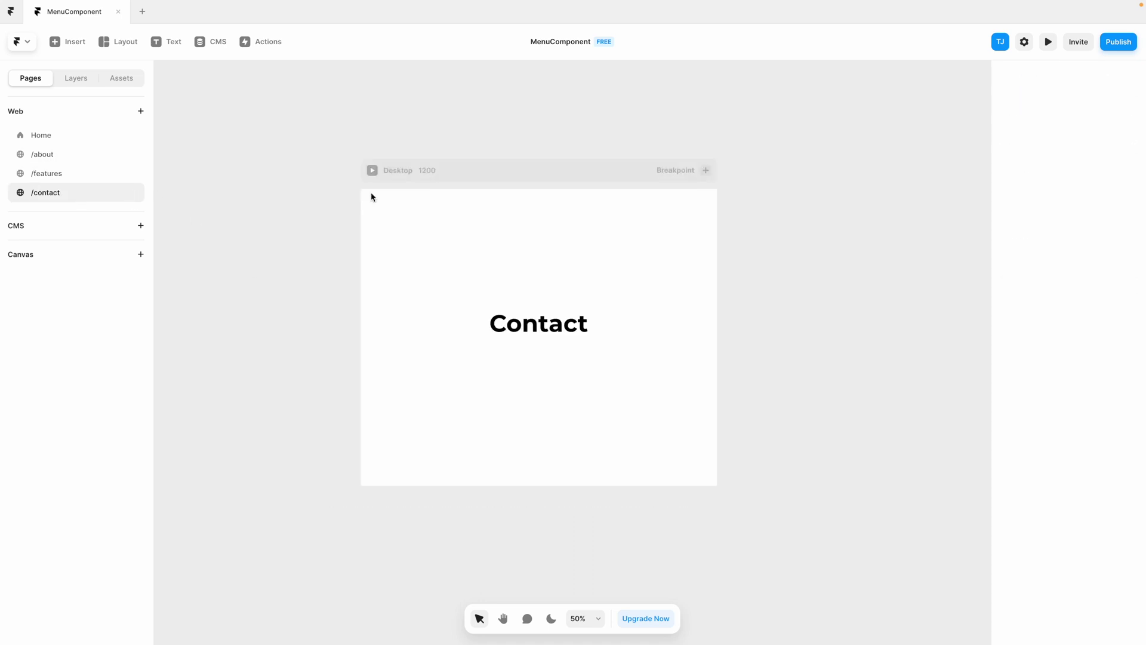
pyautogui.click(484, 179)
pyautogui.hotkey('ctrl', 'v')
pyautogui.press('Delete')
pyautogui.hotkey('ctrl', 'z')
pyautogui.click(321, 268)
# - Preview the Home page and test the expanding menu's About, Features, Contact and Home links
pyautogui.click(60, 135)
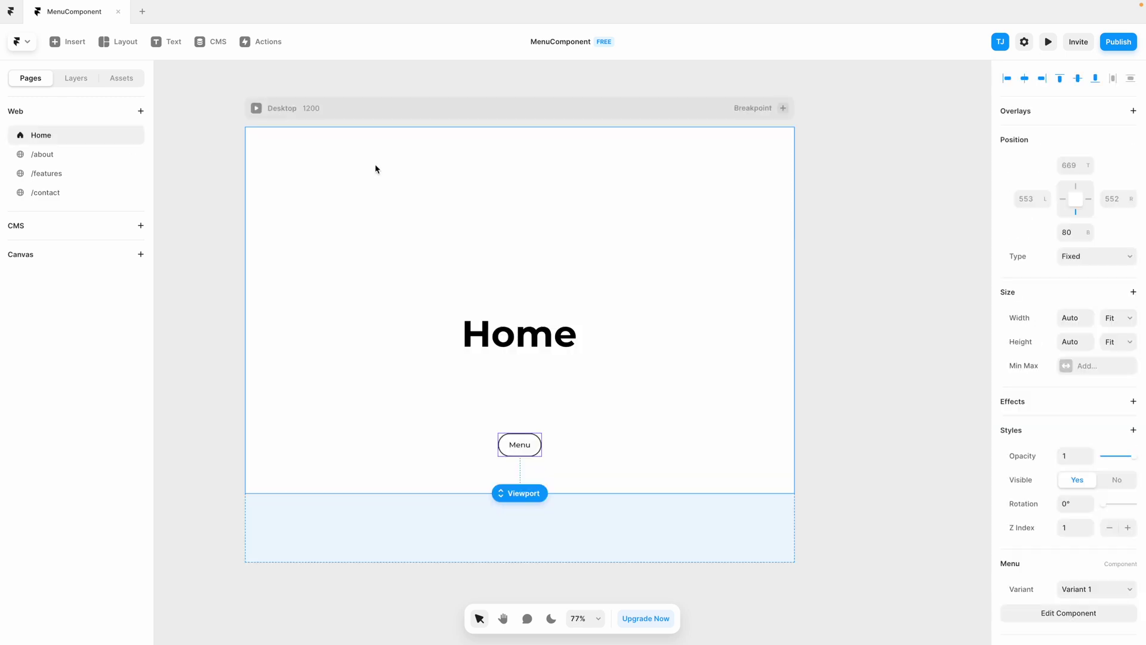
pyautogui.click(256, 108)
pyautogui.moveTo(553, 565)
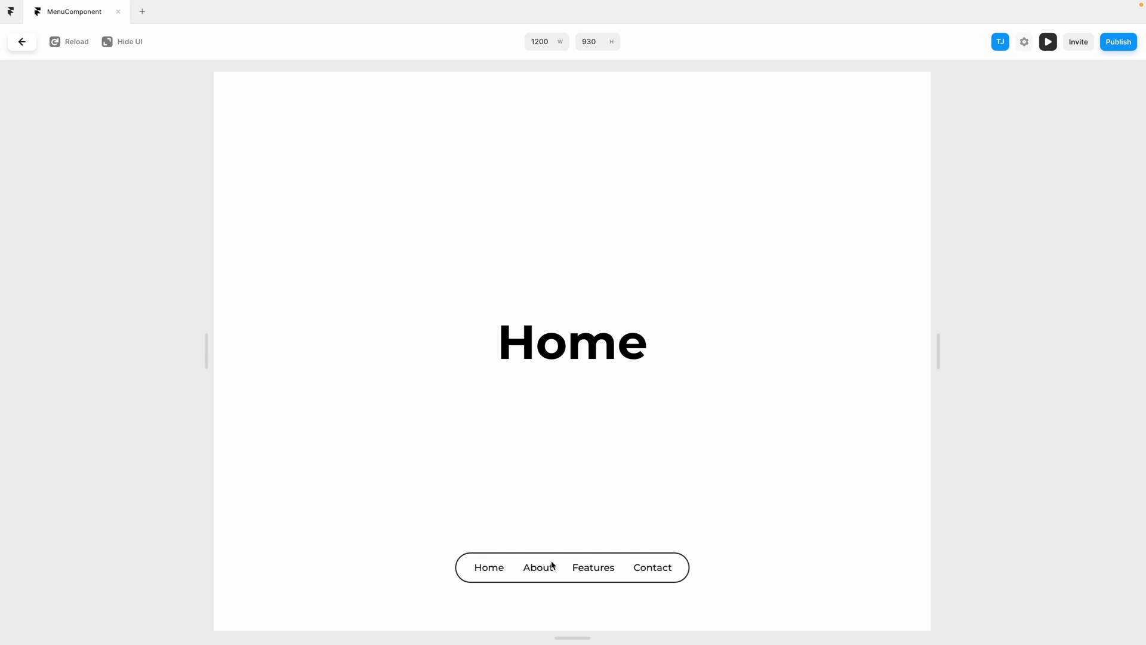
pyautogui.click(543, 571)
pyautogui.click(599, 569)
pyautogui.moveTo(589, 577)
pyautogui.click(657, 572)
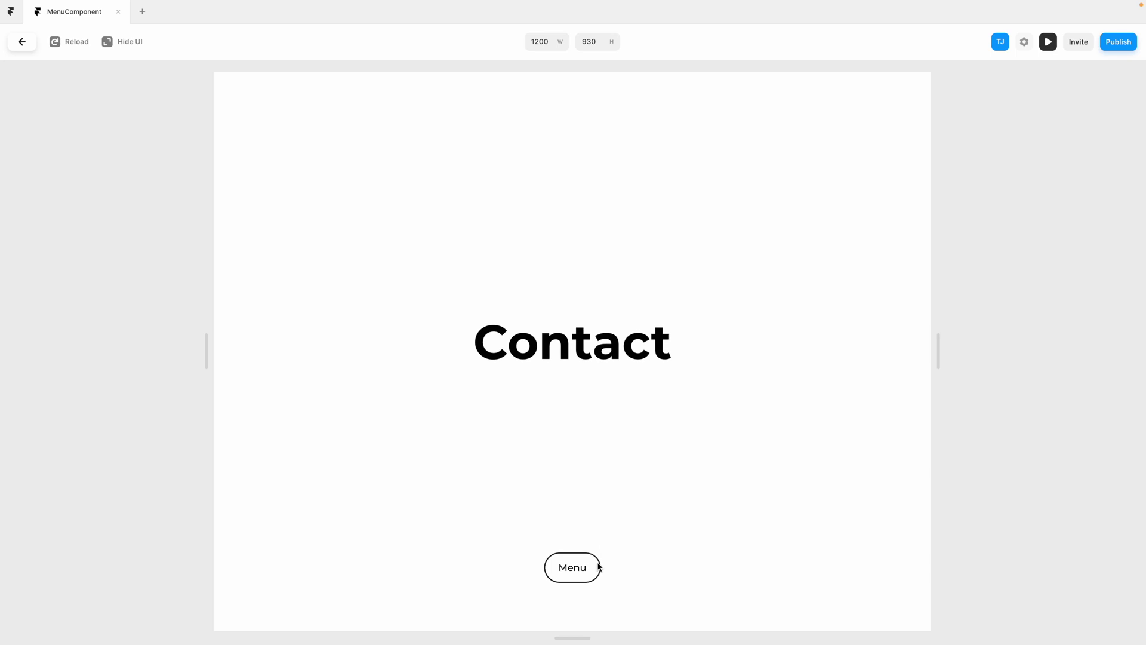
pyautogui.click(572, 568)
pyautogui.moveTo(572, 557)
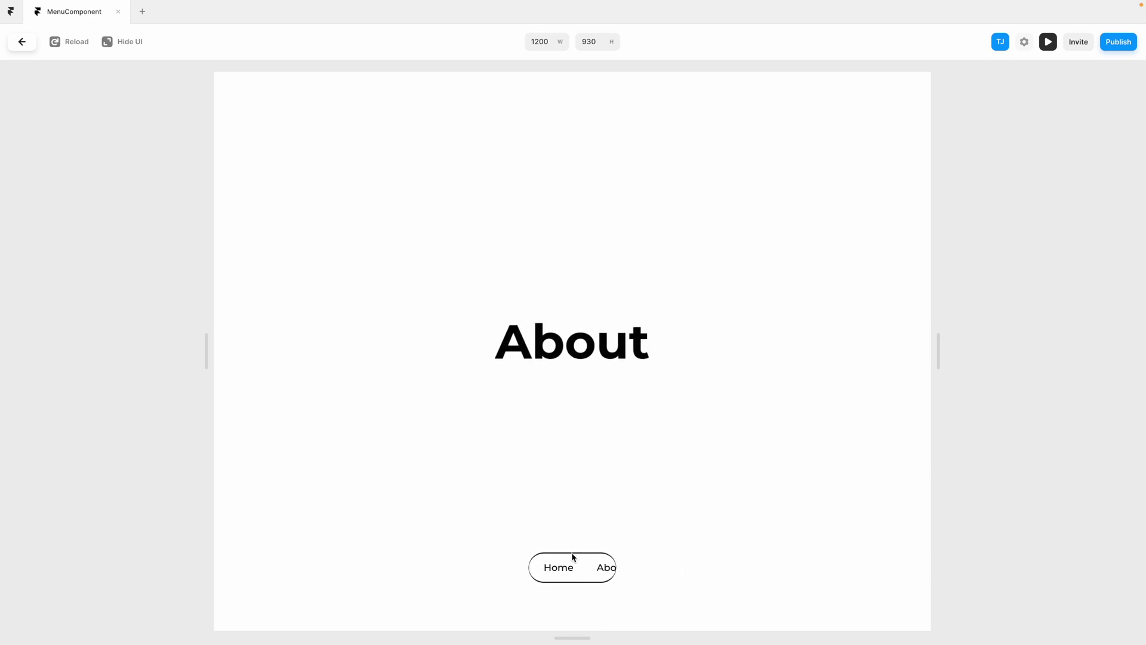
pyautogui.click(503, 573)
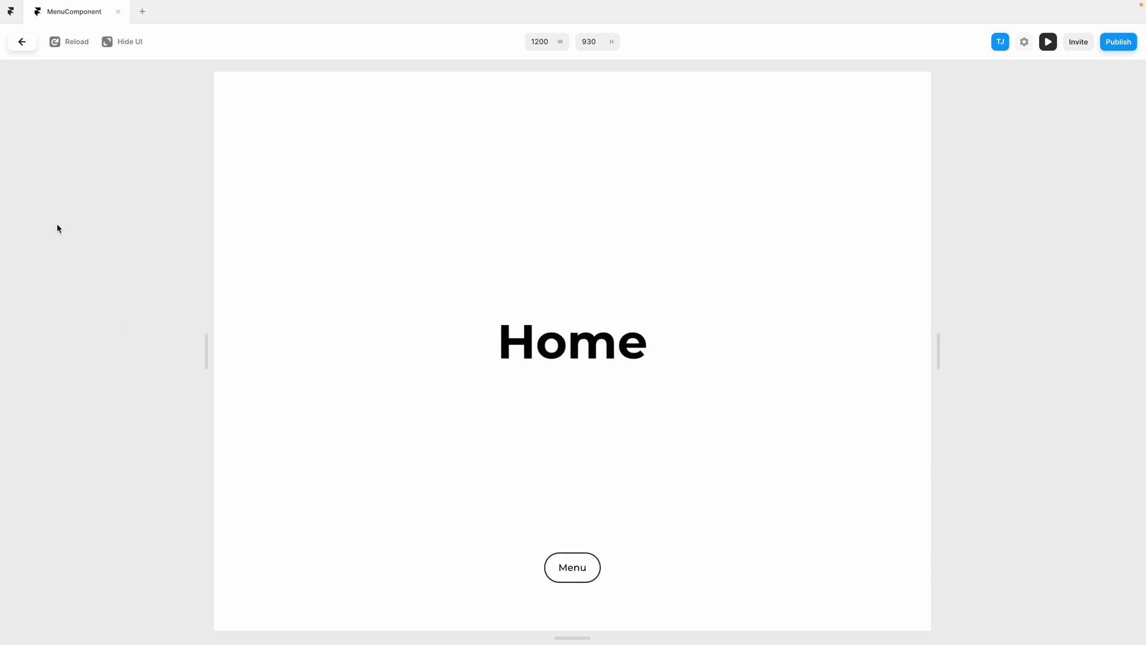
pyautogui.press('Escape')
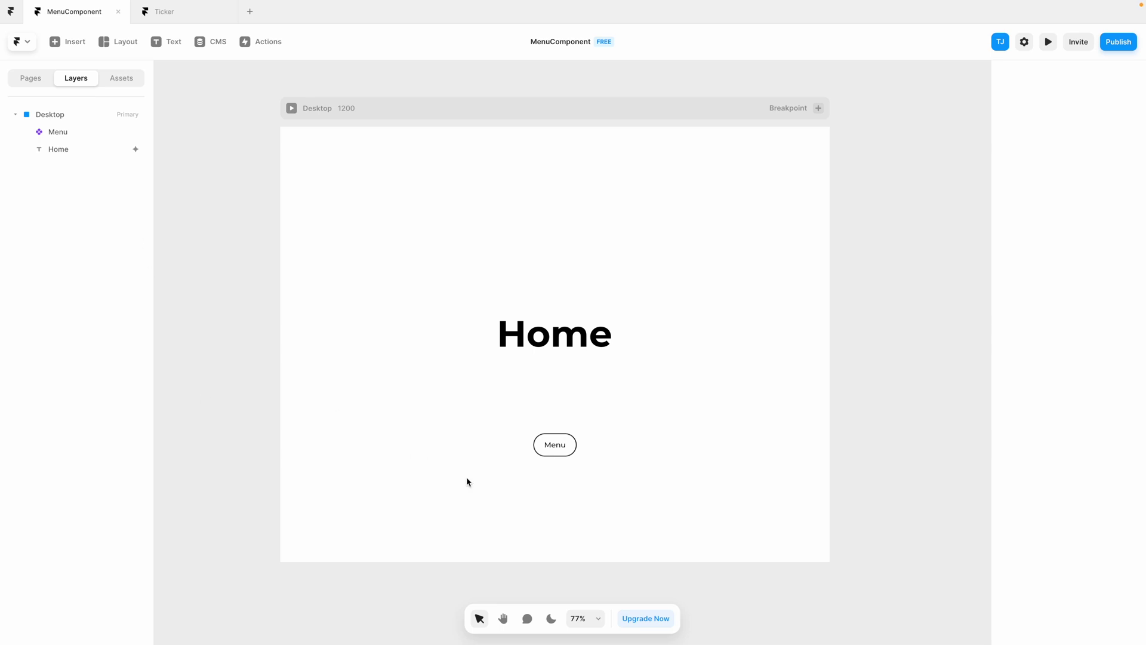
# - Open the Menu component for editing and duplicate it
pyautogui.doubleClick(567, 455)
pyautogui.click(248, 78)
pyautogui.click(245, 78)
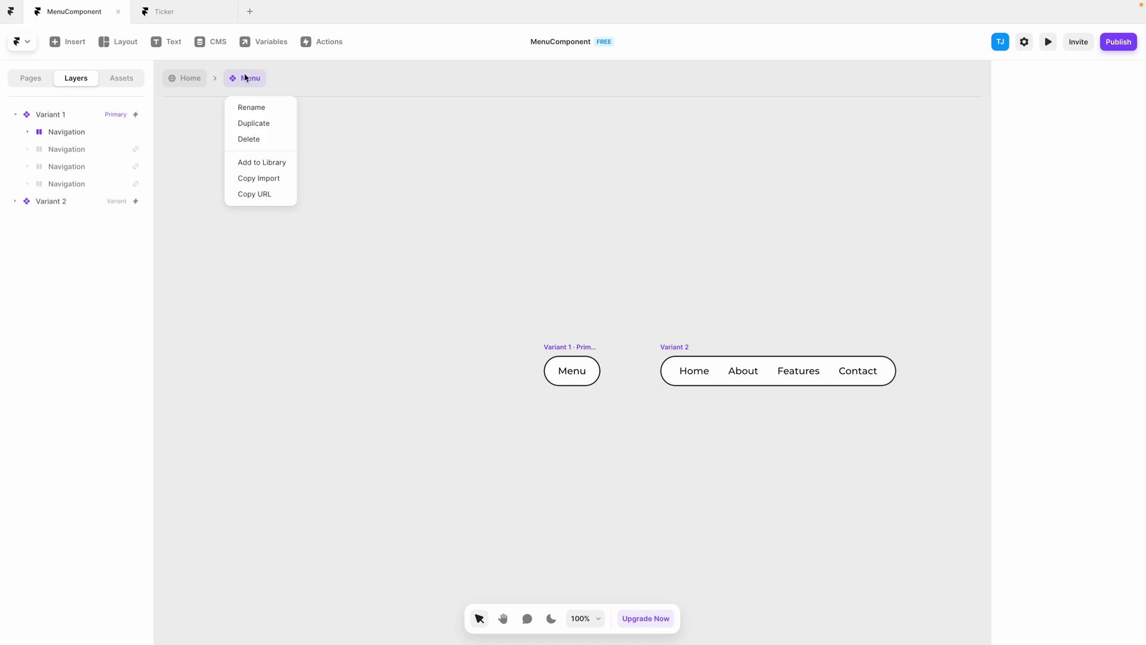
pyautogui.click(253, 120)
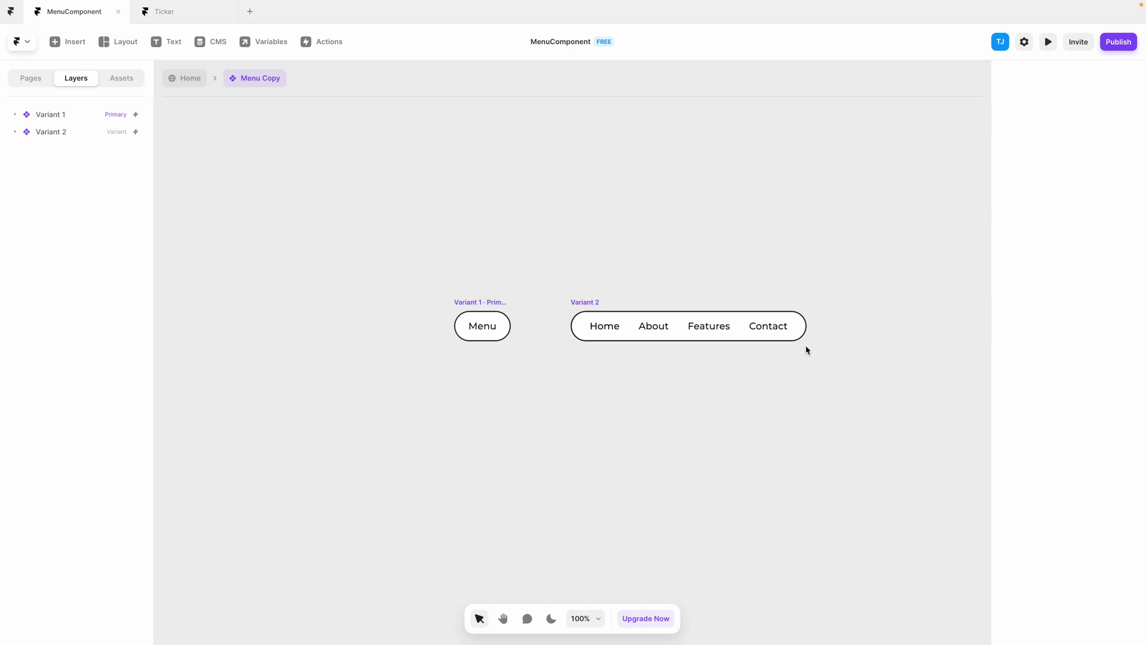
# - Rename the Navigation layer holding the Contact text in Menu Copy's Variant 2 to Signup
pyautogui.click(761, 326)
pyautogui.click(78, 203)
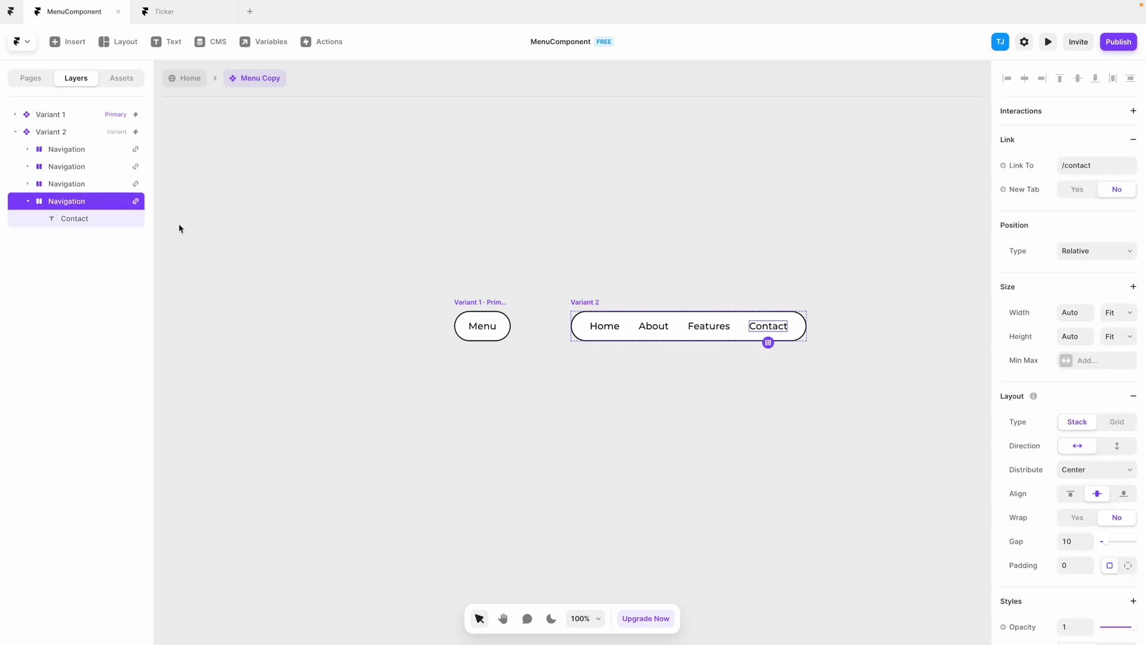
pyautogui.doubleClick(72, 204)
pyautogui.write('Signup')
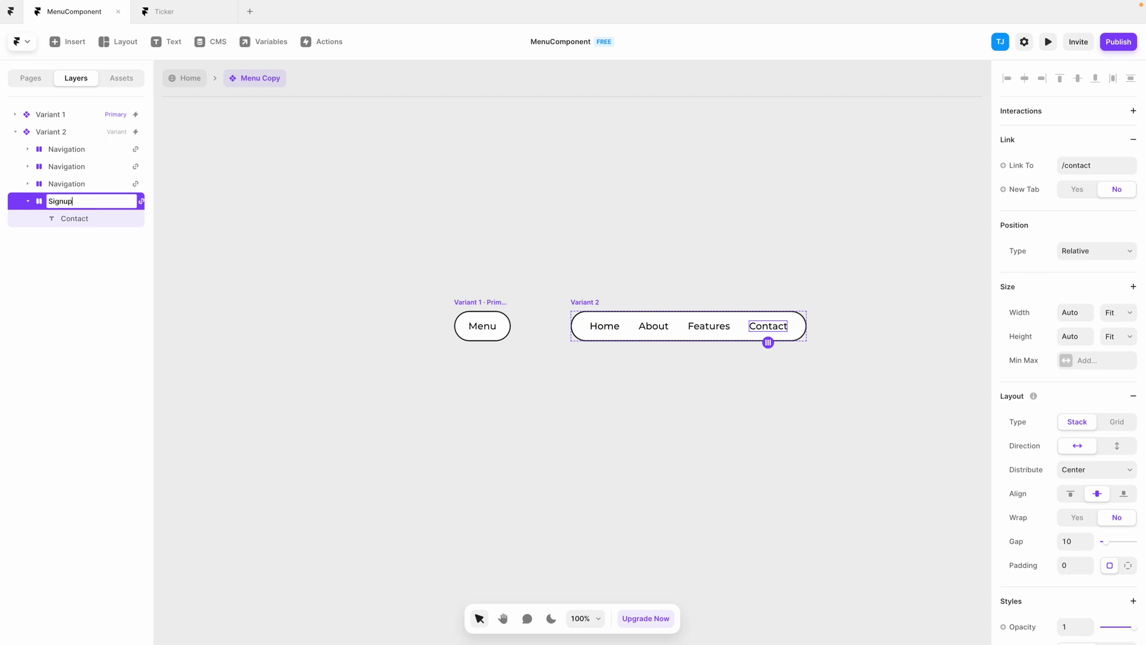
pyautogui.press('Return')
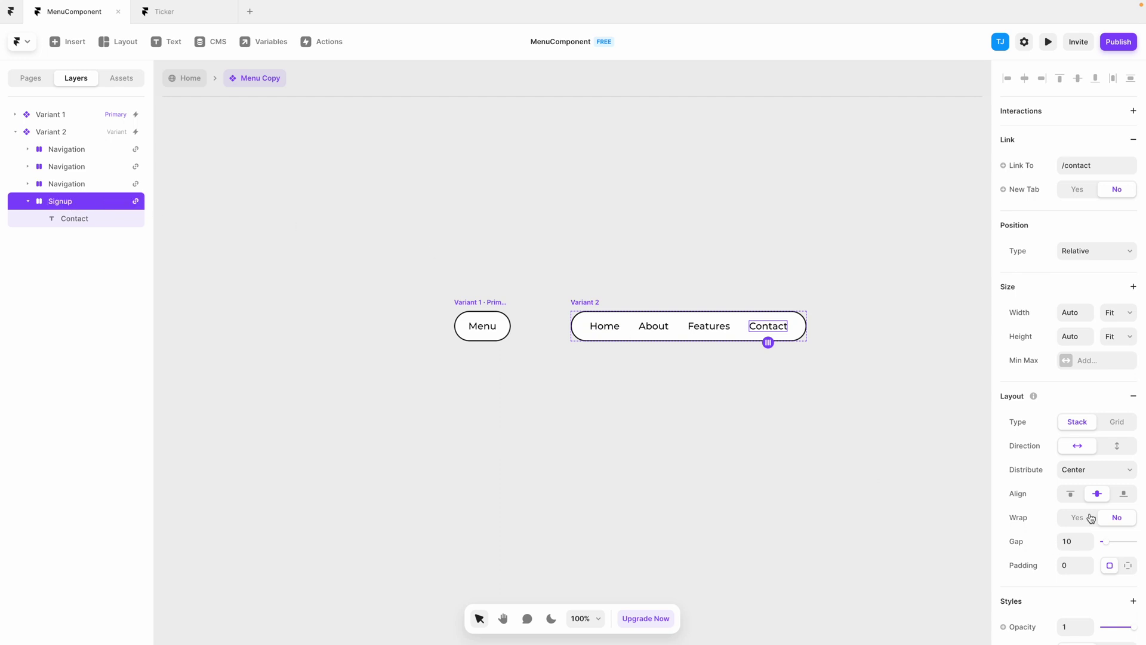
# - Replace the Contact text in Variant 2 with "Sign up"
pyautogui.click(770, 327)
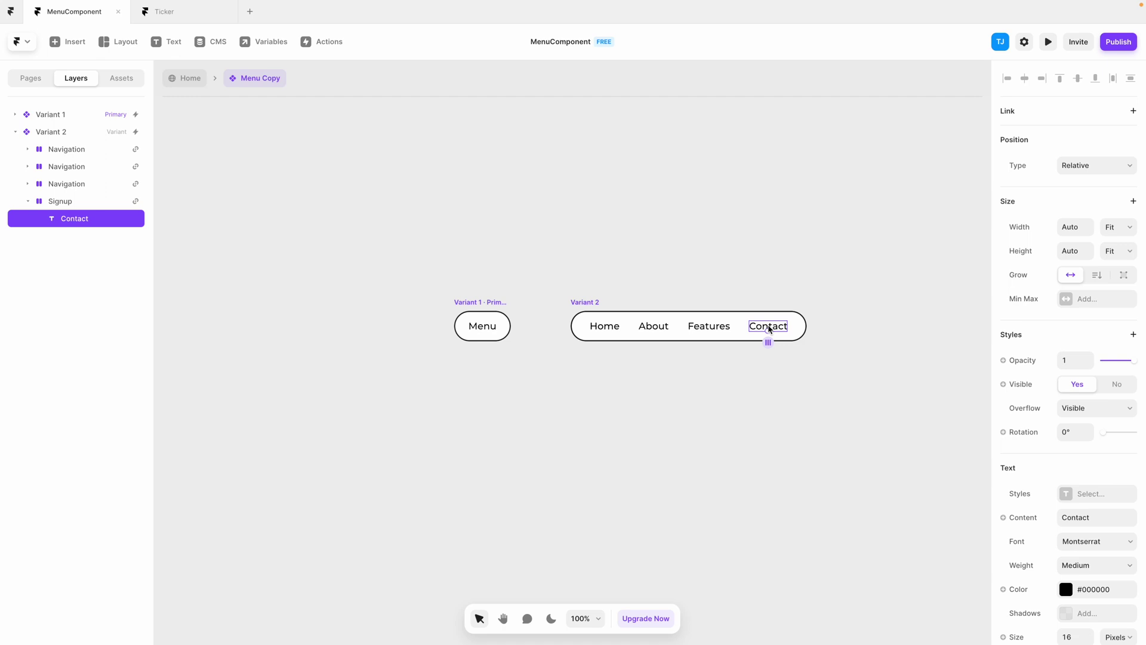
pyautogui.doubleClick(775, 329)
pyautogui.write('Sign up')
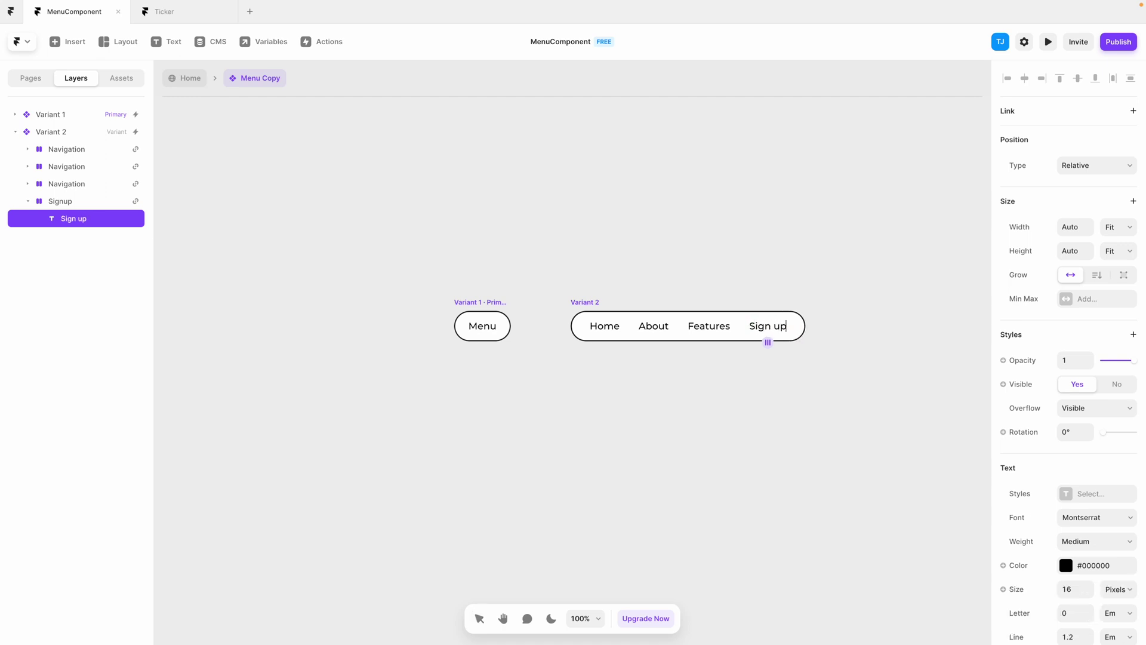
pyautogui.click(839, 409)
pyautogui.click(799, 349)
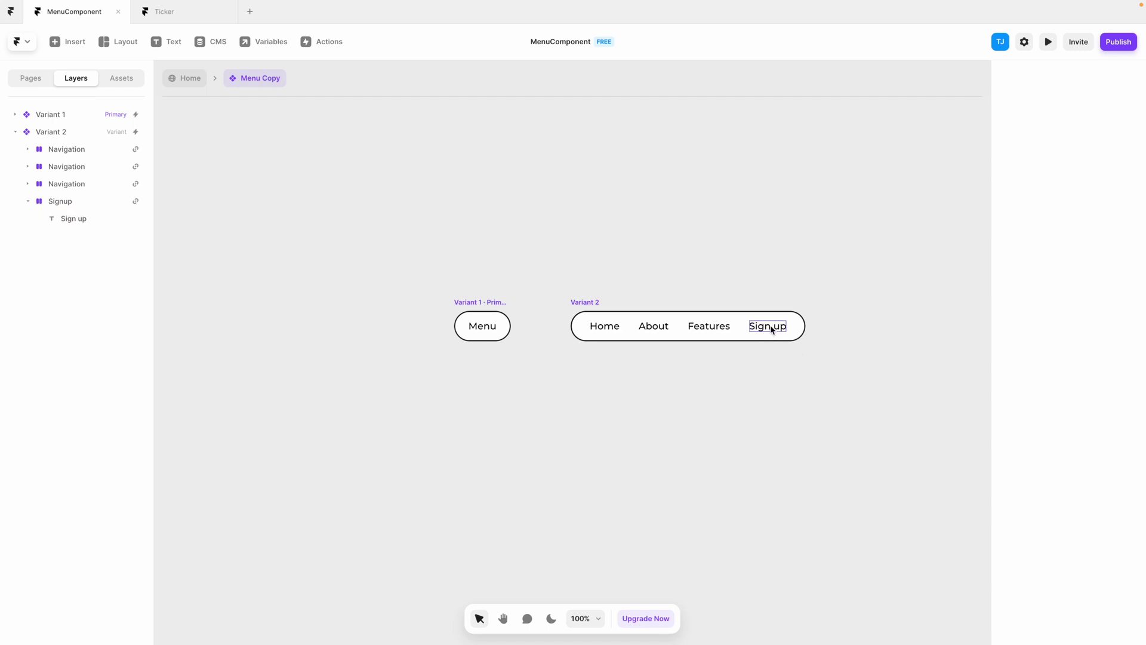
# - Switch the Signup layer's padding to individual values per side
pyautogui.click(772, 329)
pyautogui.click(61, 201)
pyautogui.scroll(-3, 1116, 528)
pyautogui.scroll(-2, 1114, 520)
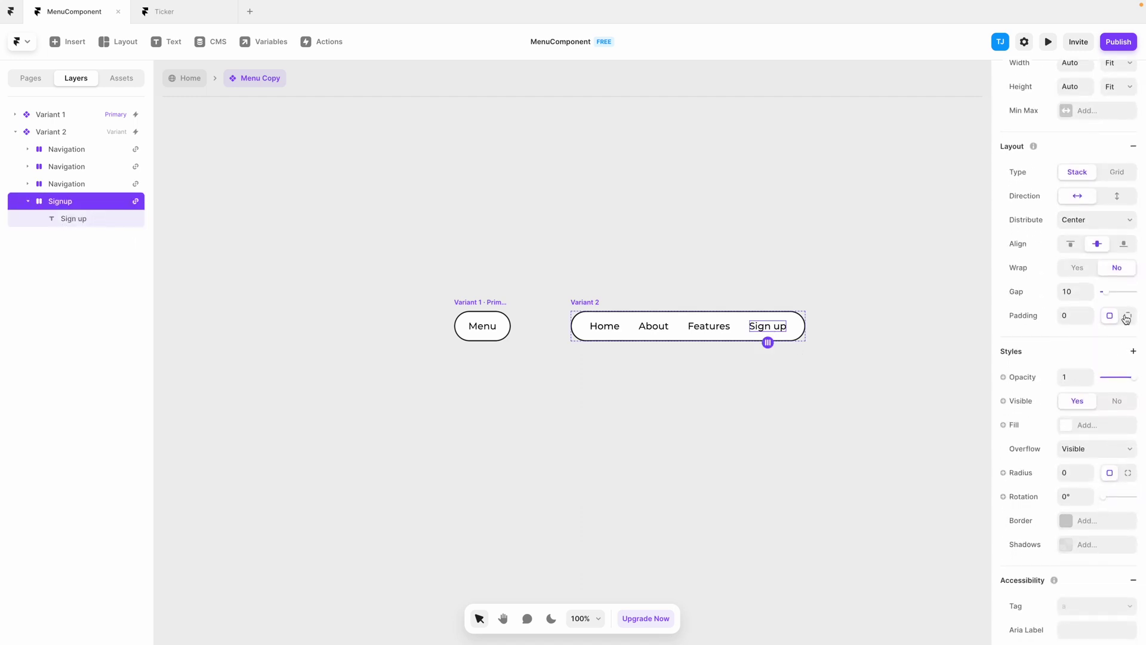
pyautogui.click(1127, 317)
pyautogui.click(854, 402)
pyautogui.hscroll(2, 654, 356)
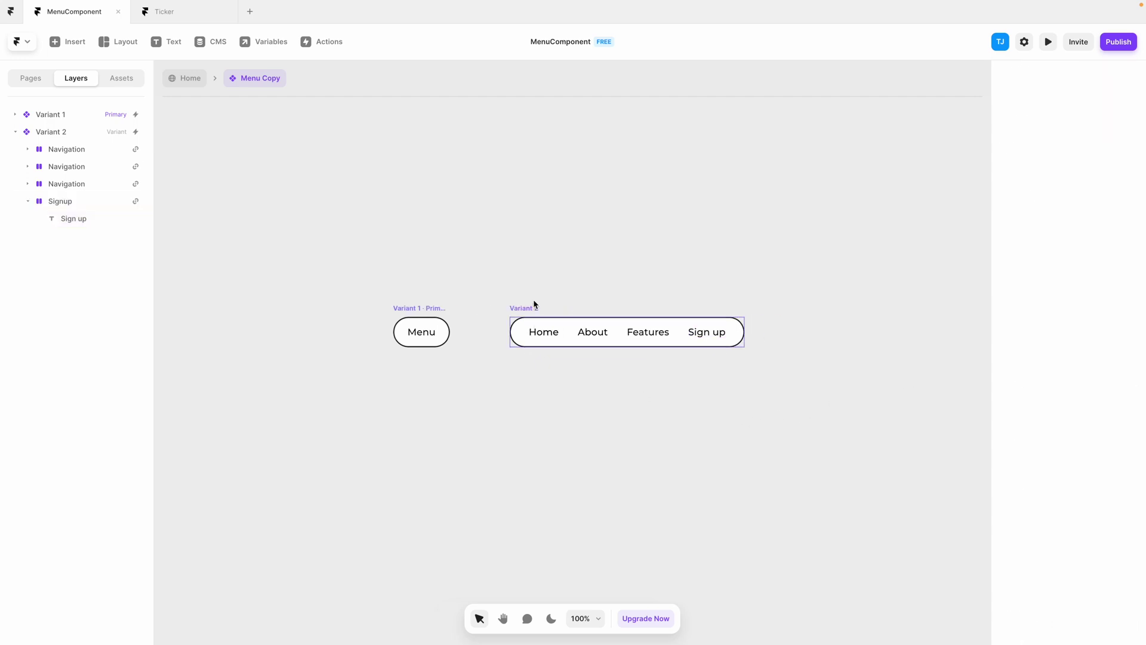
# - Set the height of Menu Copy's Variant 2 to Fixed
pyautogui.click(534, 304)
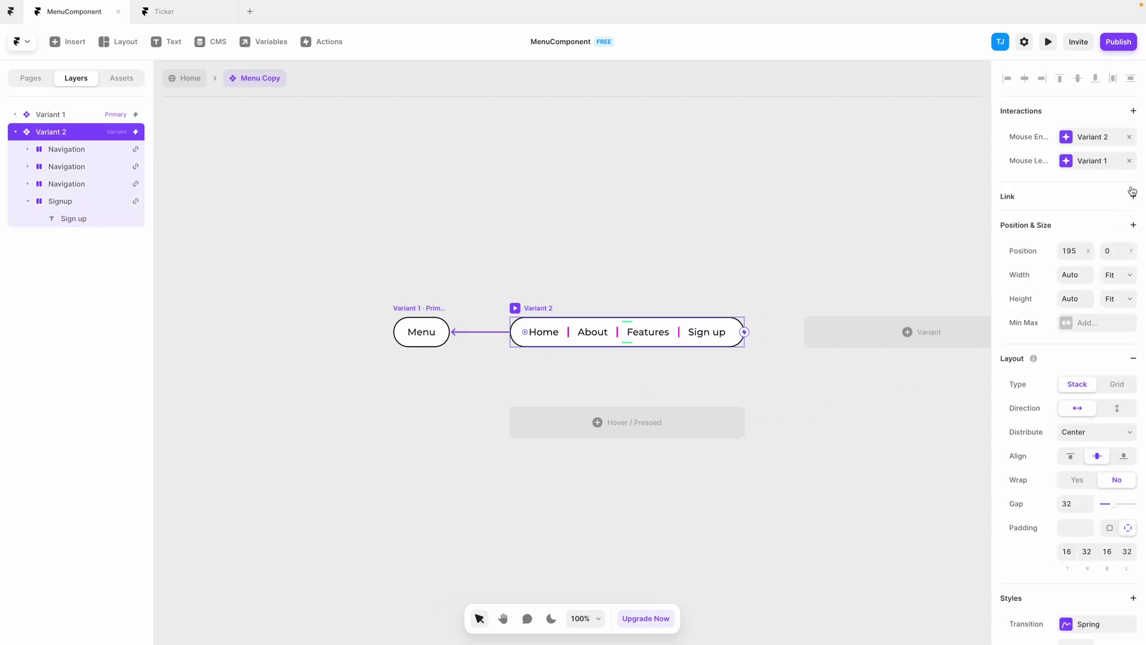
pyautogui.click(1129, 298)
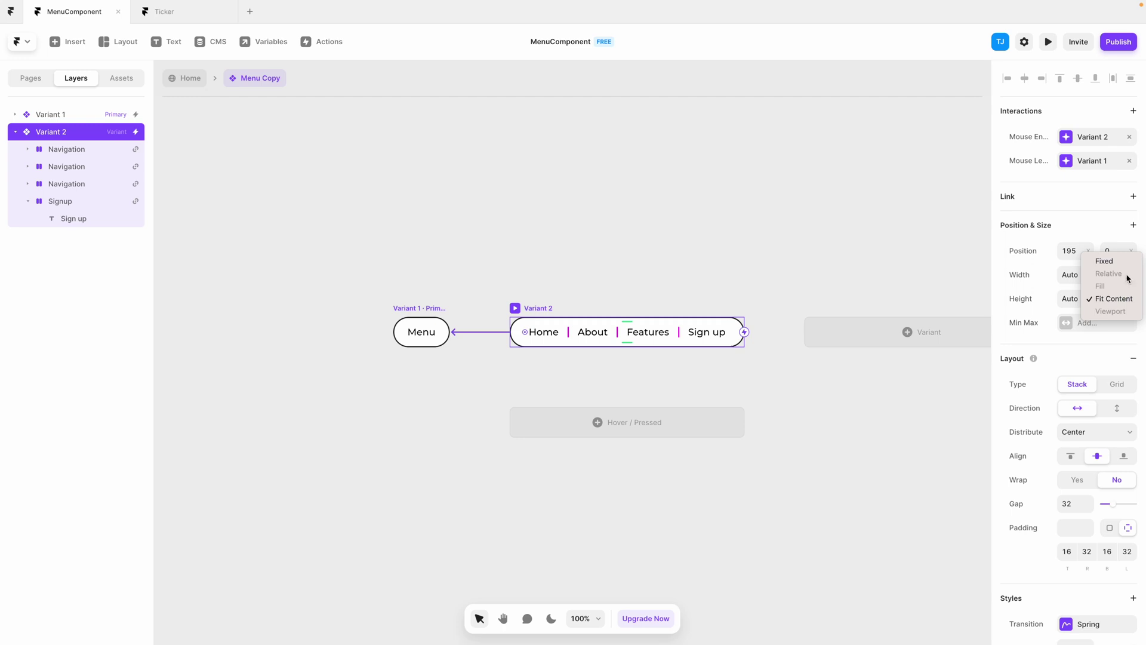
pyautogui.click(1104, 261)
pyautogui.click(800, 418)
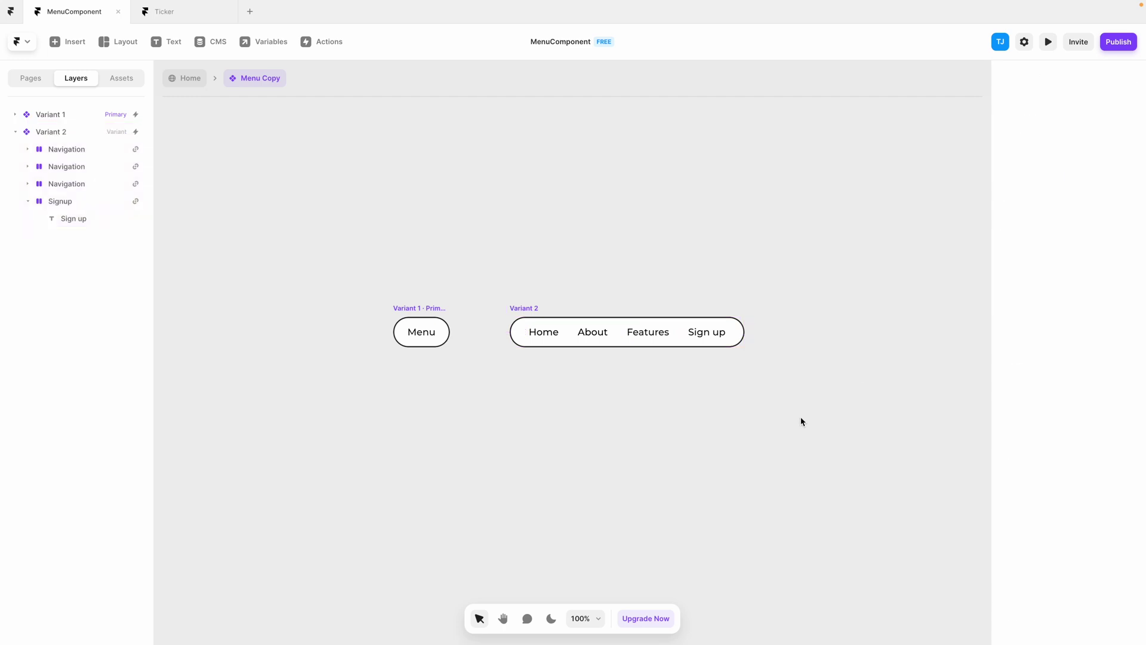
# - Set the Signup layer's top and bottom padding to 8
pyautogui.click(721, 336)
pyautogui.click(67, 205)
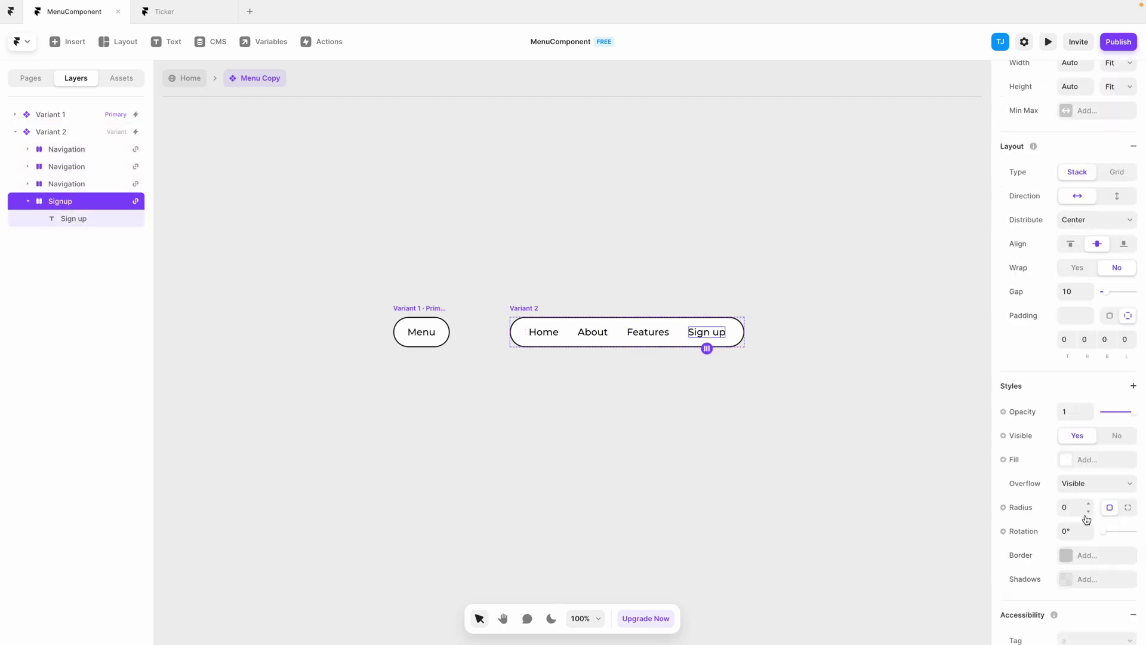
pyautogui.scroll(-3, 1087, 513)
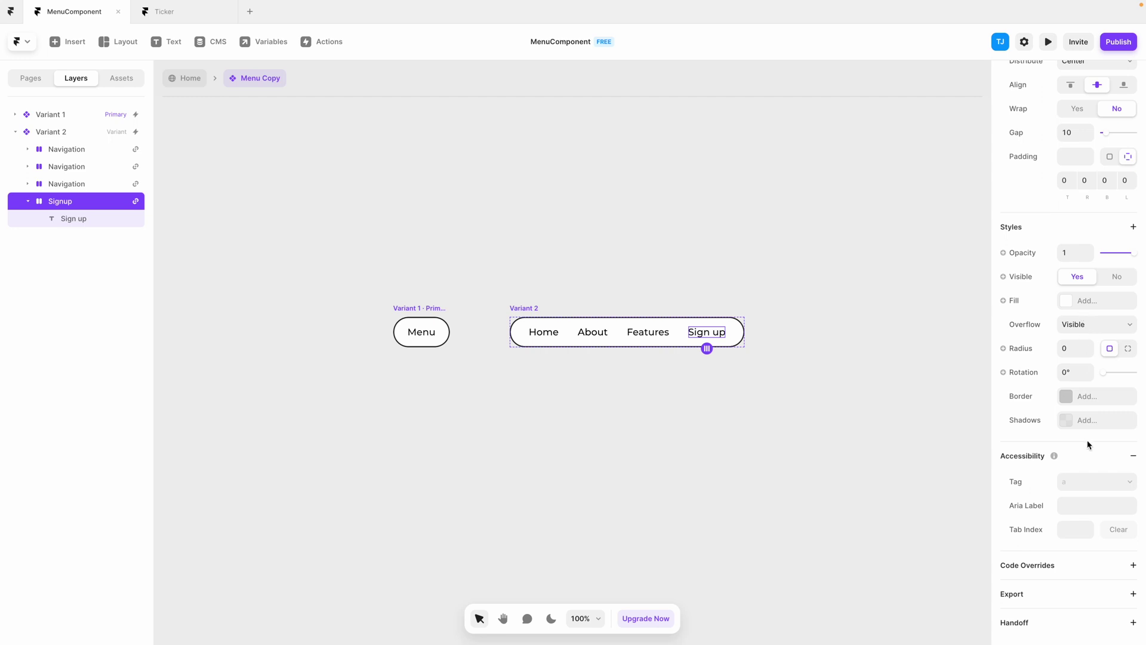
pyautogui.scroll(3, 1085, 443)
pyautogui.click(1064, 276)
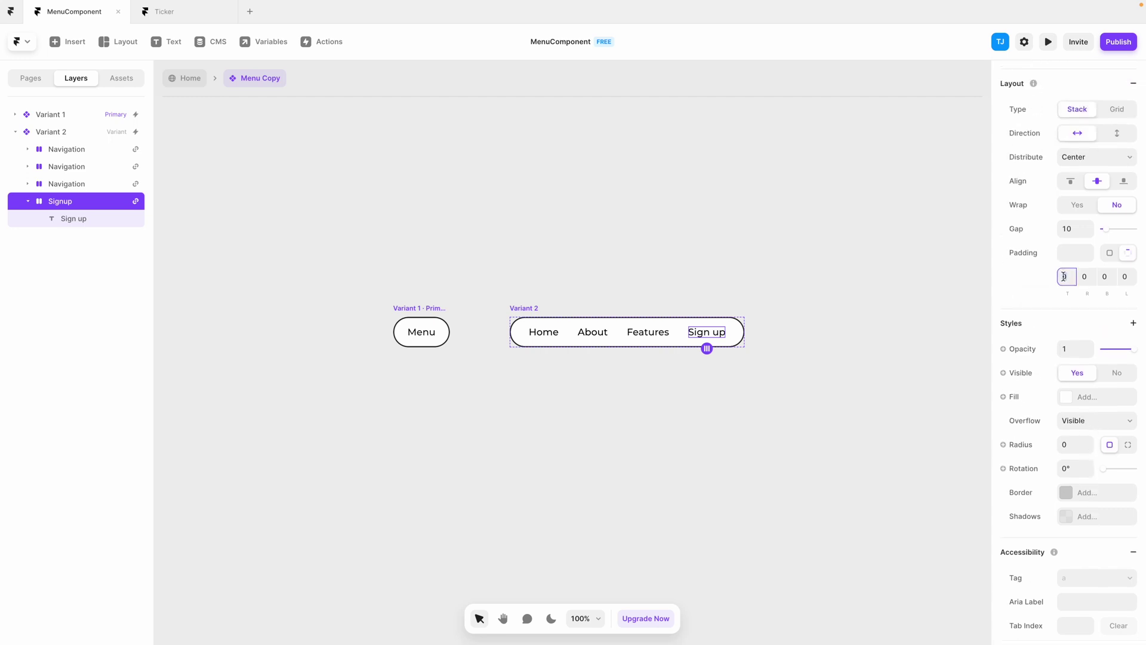
pyautogui.click(1106, 277)
pyautogui.press('Return')
# - Set the Signup layer's right and left padding to 16
pyautogui.click(1086, 280)
pyautogui.write('16')
pyautogui.press('Return')
pyautogui.click(1131, 280)
pyautogui.write('1')
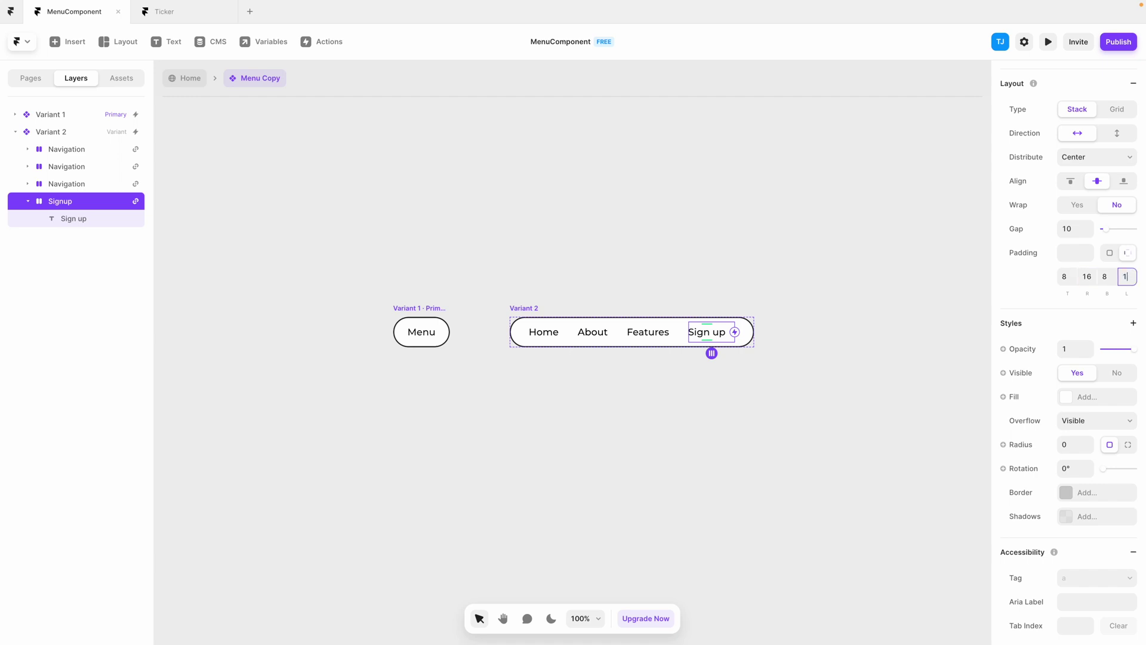
pyautogui.write('6')
pyautogui.press('Return')
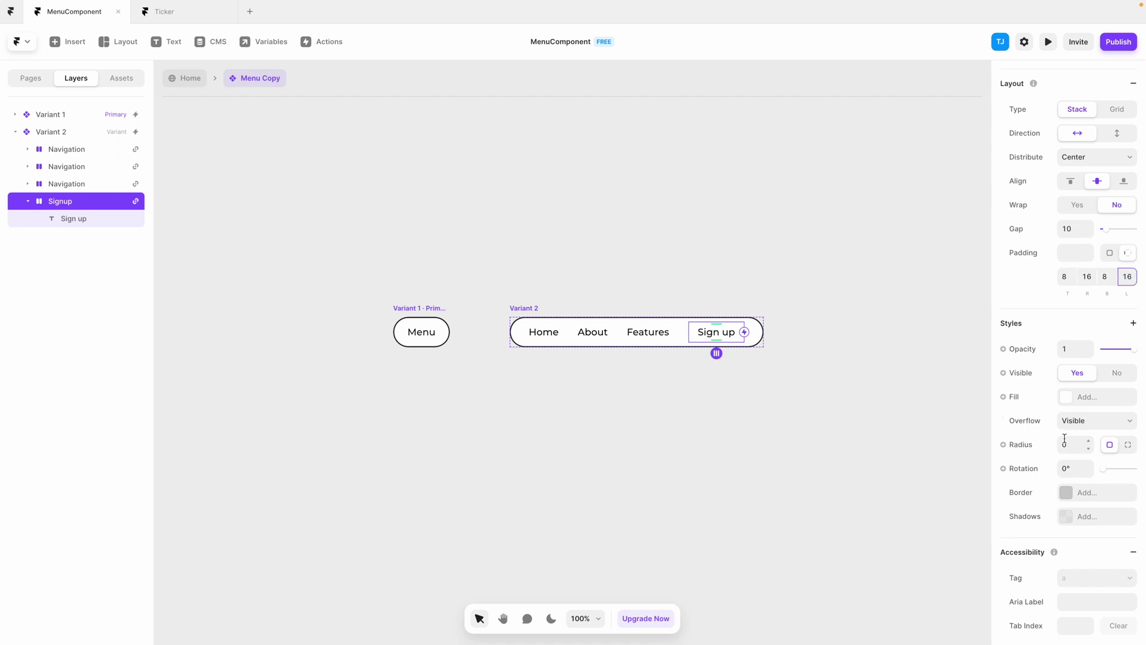
# - Give the Signup layer a solid #000000 fill and a corner radius of 145
pyautogui.click(1066, 396)
pyautogui.write('000000')
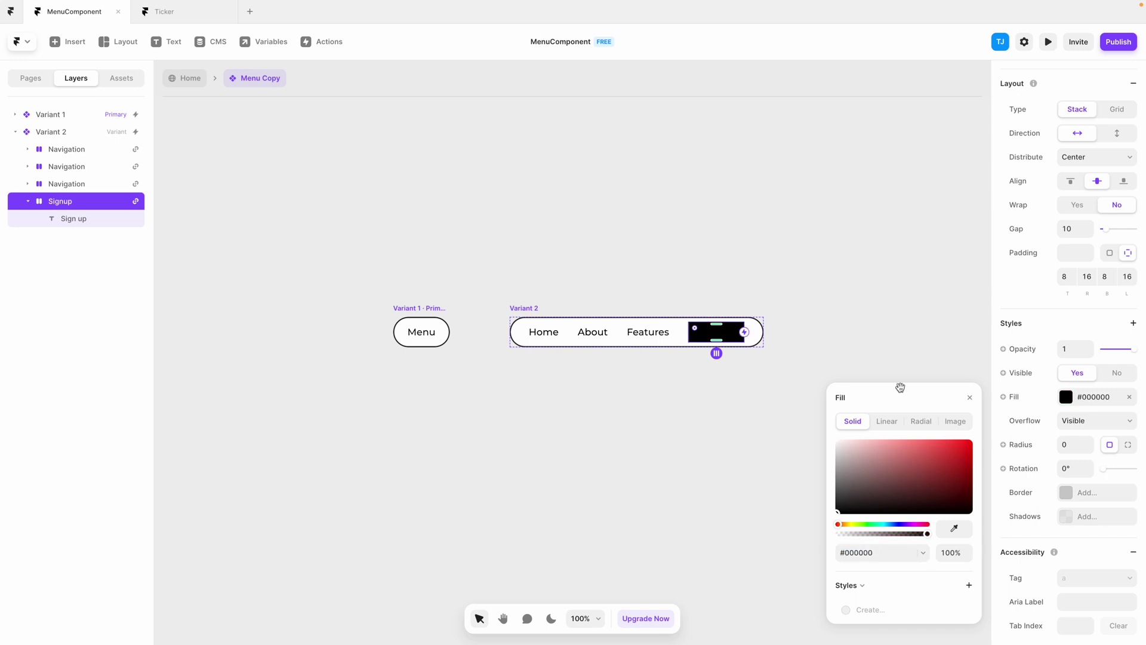
pyautogui.moveTo(1091, 448); pyautogui.dragTo(1094, 362)
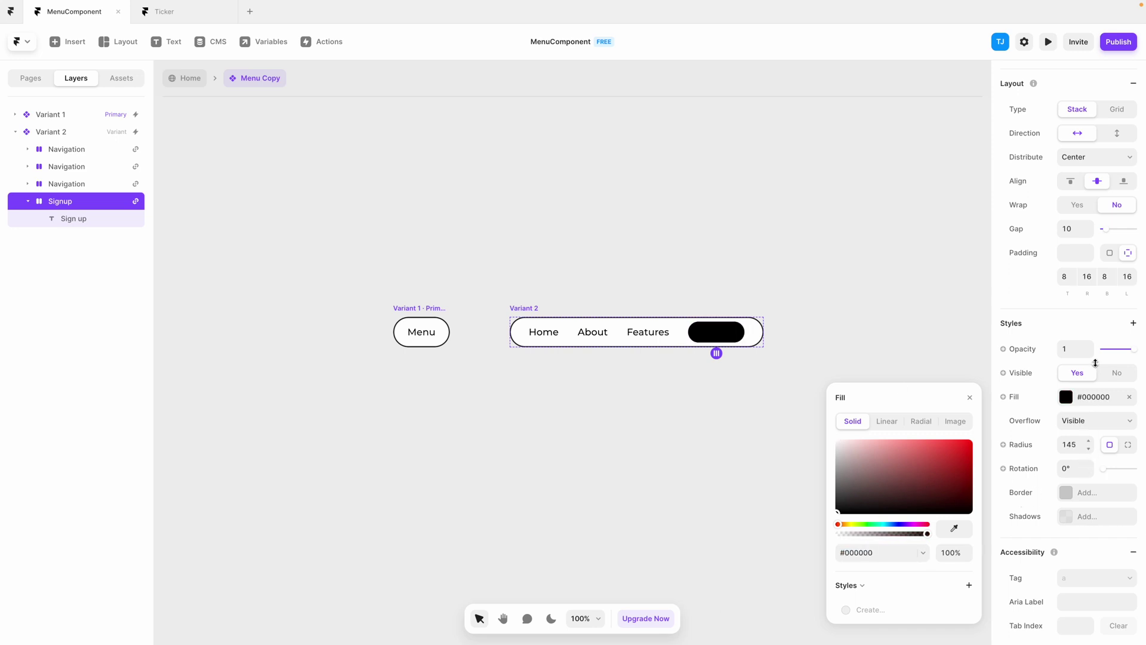
# - Change the Sign up text's color to #FFFFFF
pyautogui.doubleClick(726, 335)
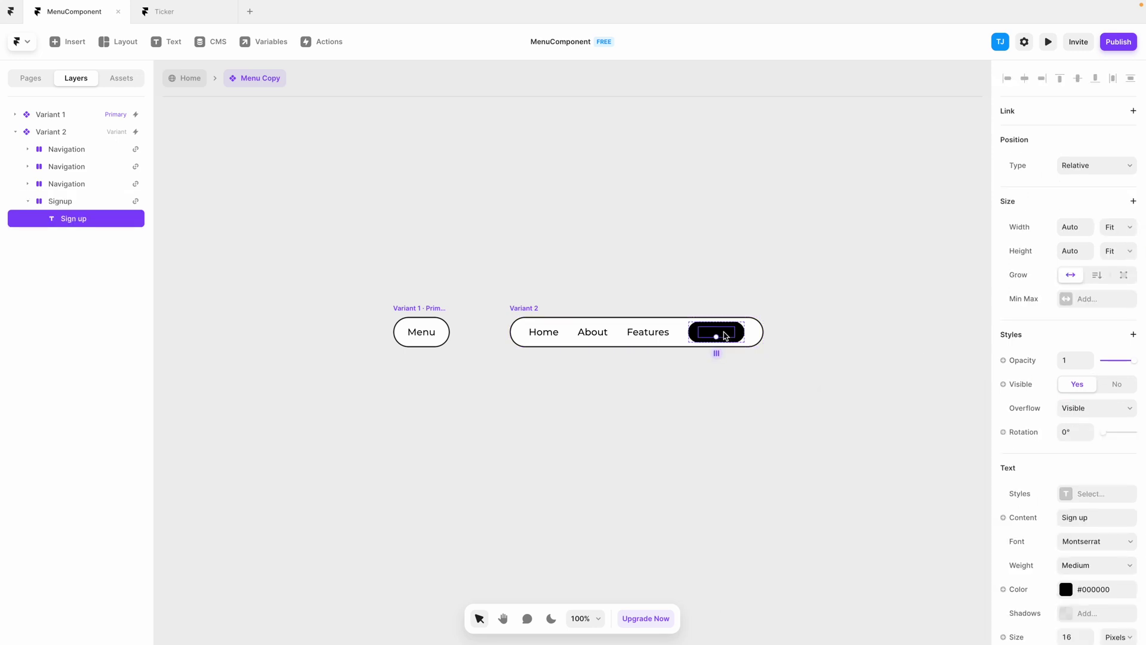
pyautogui.doubleClick(725, 336)
pyautogui.press('Escape')
pyautogui.click(717, 335)
pyautogui.doubleClick(729, 338)
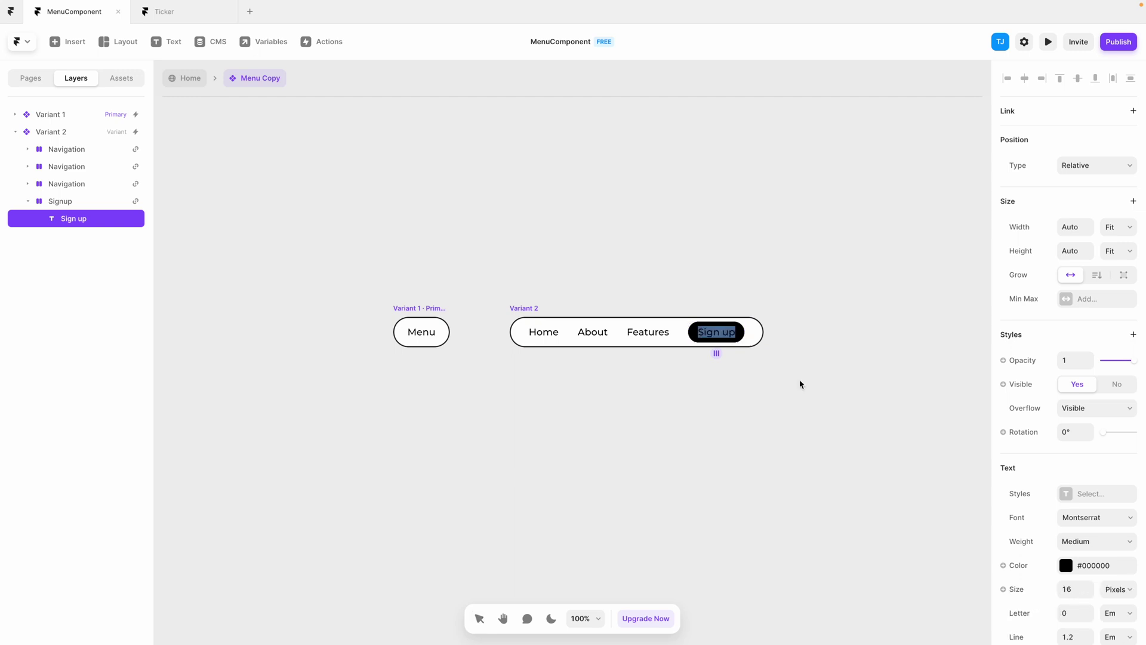
pyautogui.click(1066, 564)
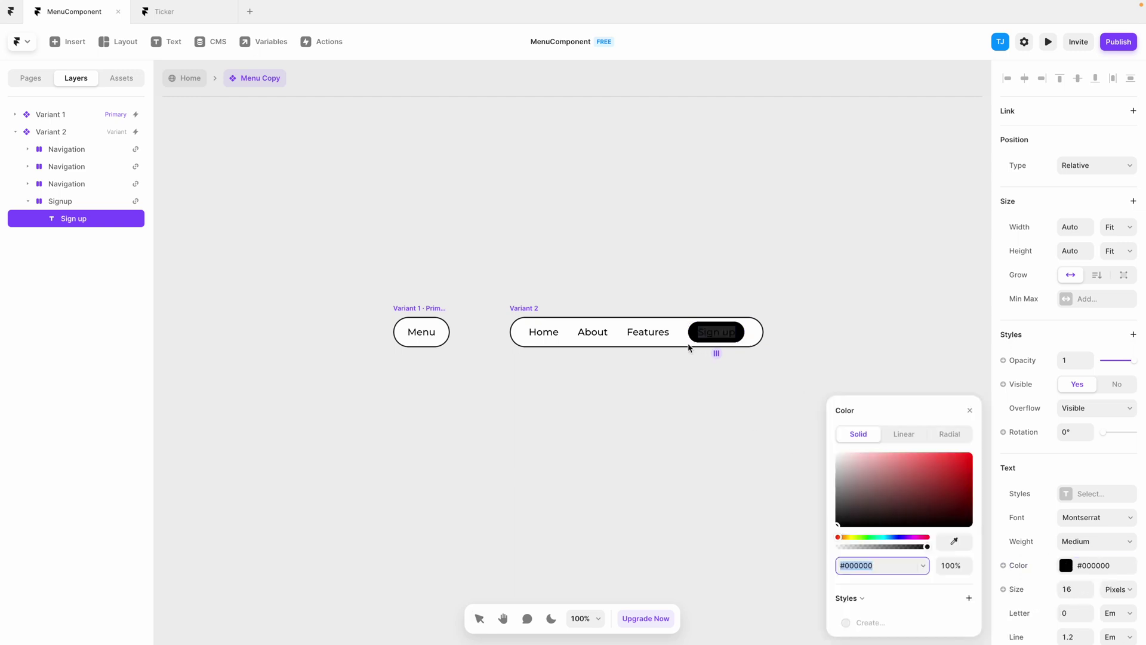
pyautogui.write('#FFFFFF')
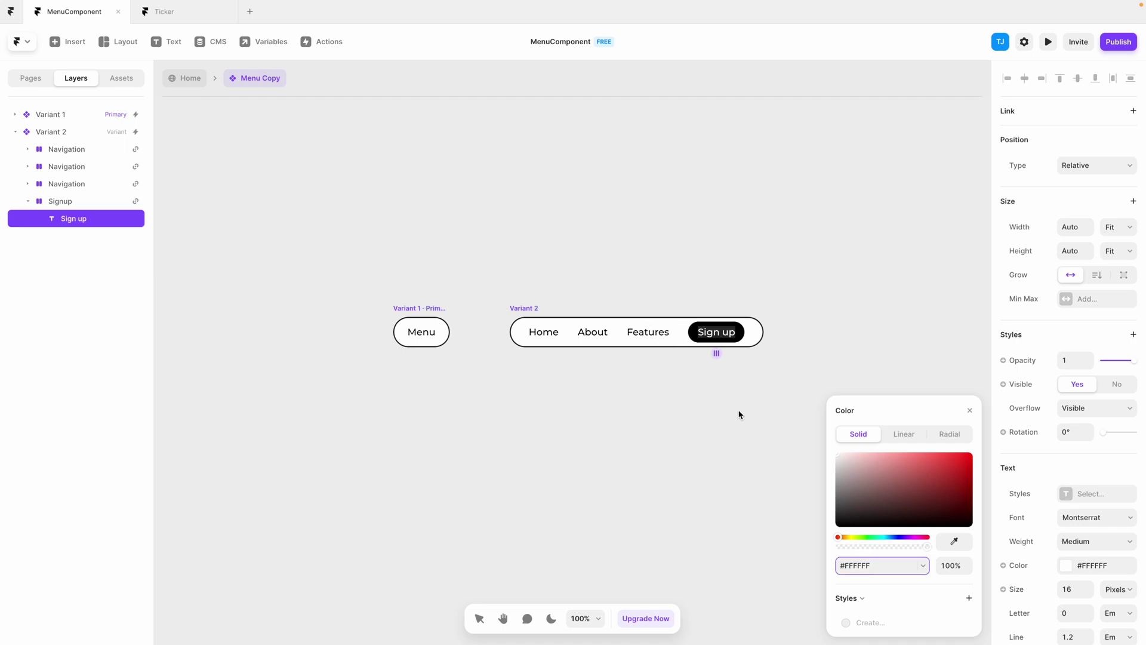
pyautogui.press('Return')
# - Set the Sign up text's font weight to Semibold and deselect it
pyautogui.click(1122, 541)
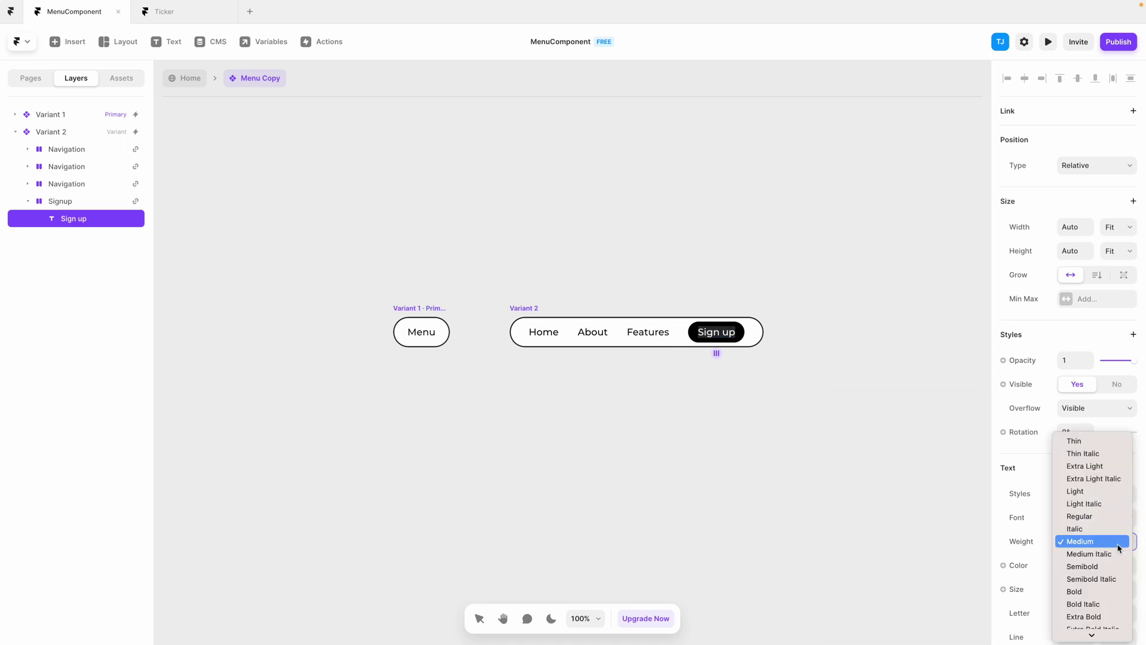
pyautogui.click(1105, 553)
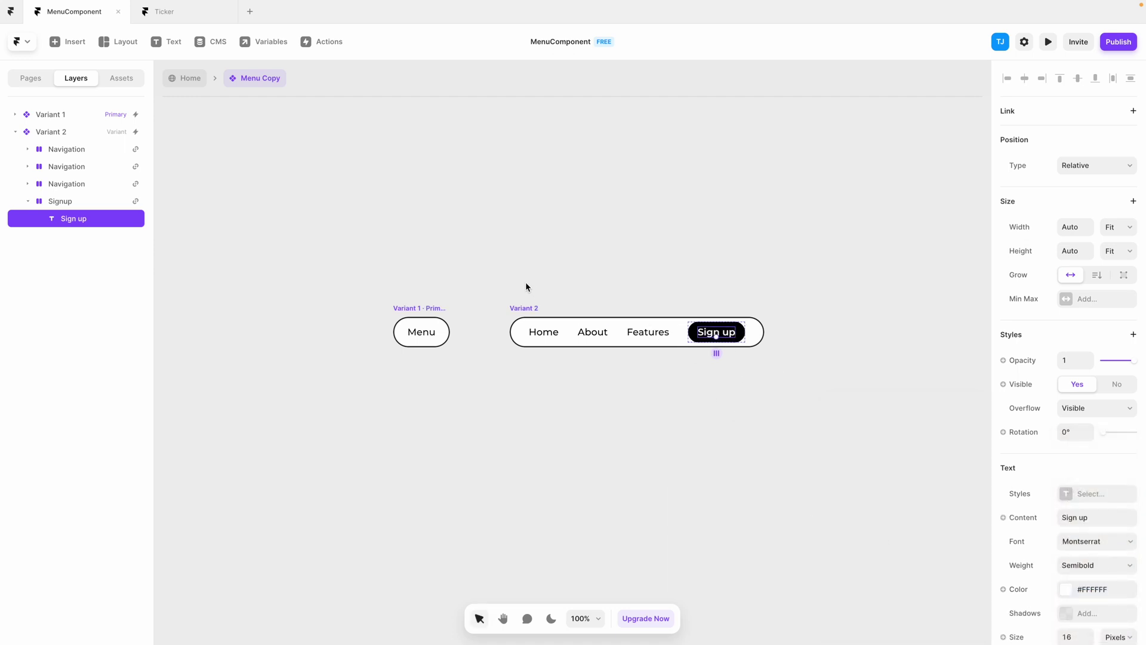
pyautogui.click(553, 302)
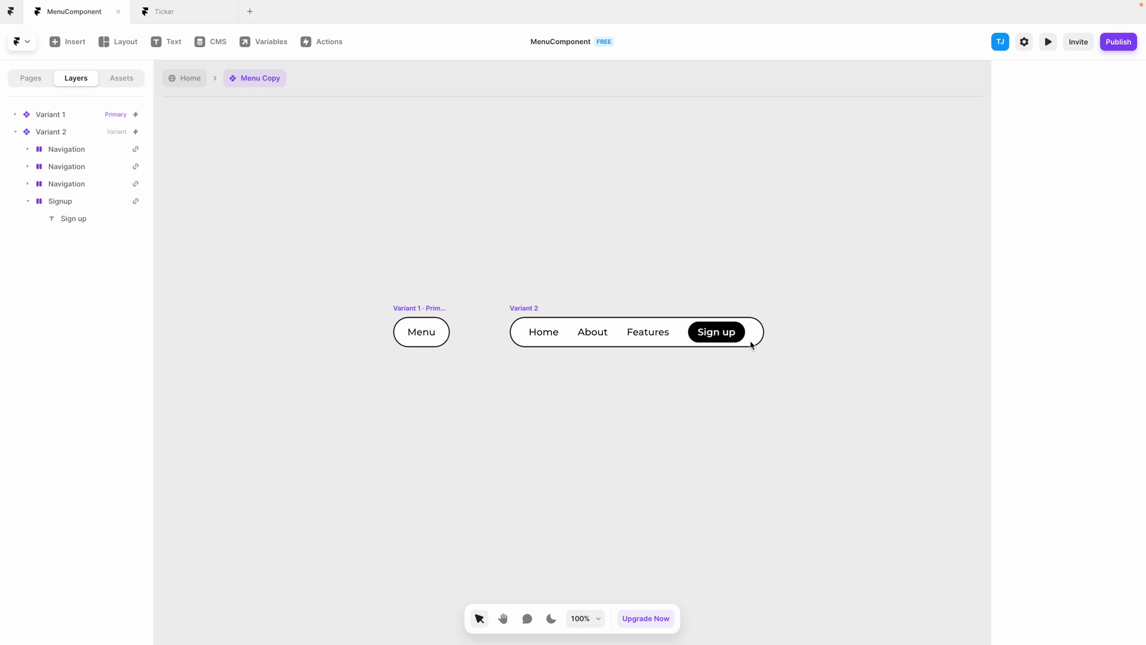
# - Set the right padding of Menu Copy's Variant 2 to 12
pyautogui.click(589, 321)
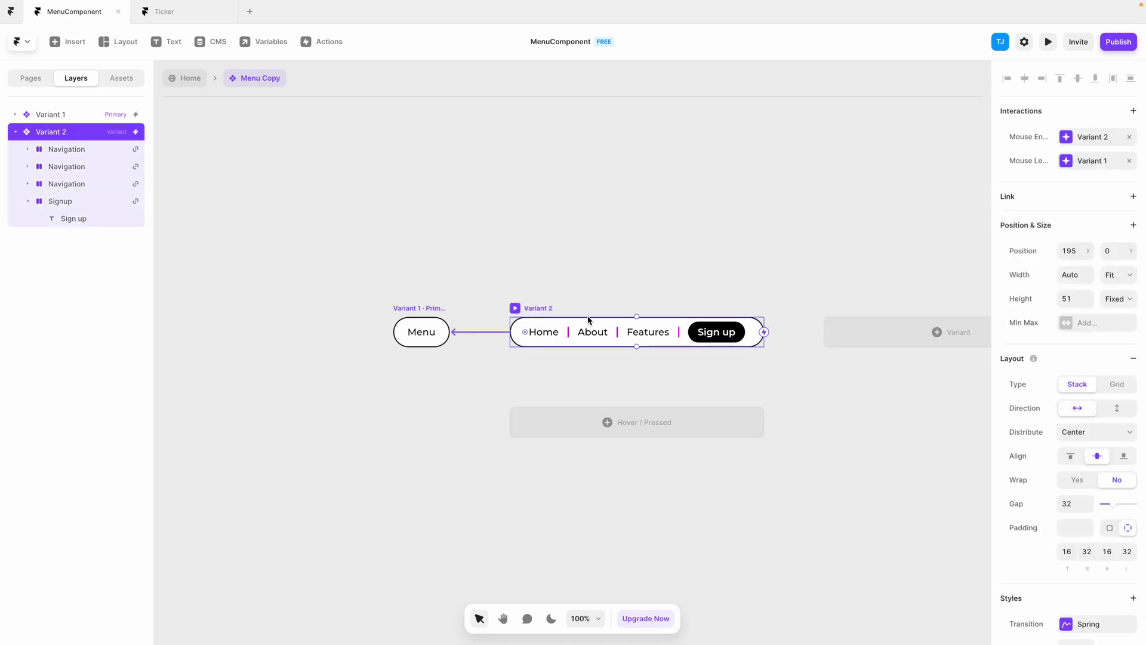
pyautogui.click(1087, 552)
pyautogui.write('8')
pyautogui.press('Return')
pyautogui.write('12')
pyautogui.click(792, 591)
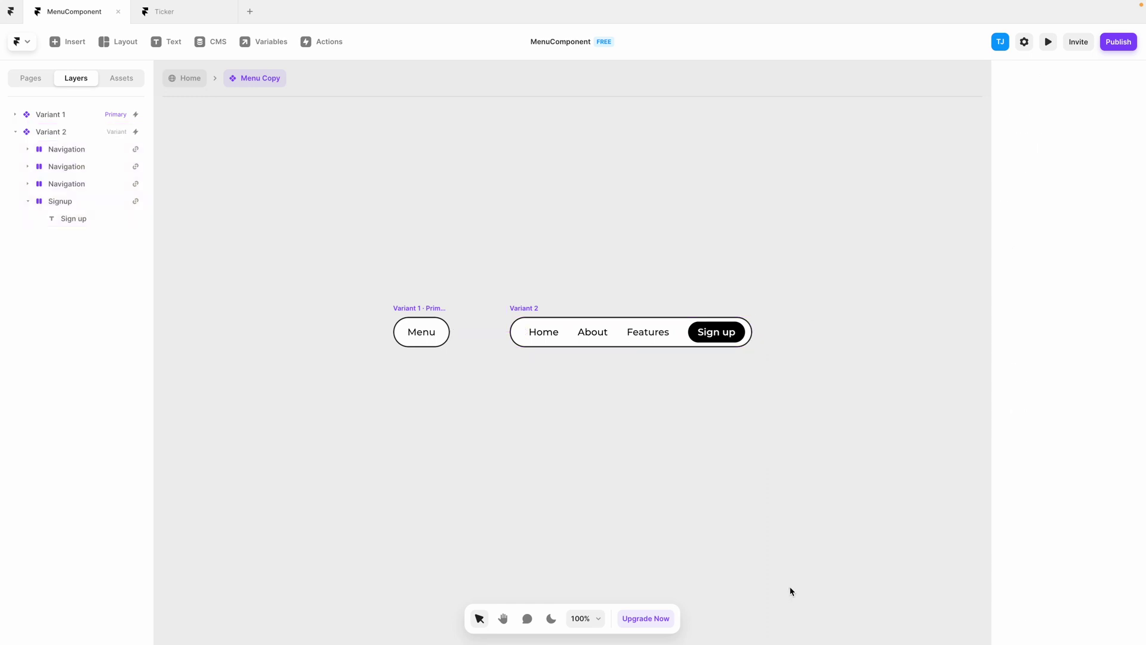
# - Preview the Menu Copy component's hover expansion and return to the canvas
pyautogui.click(1048, 42)
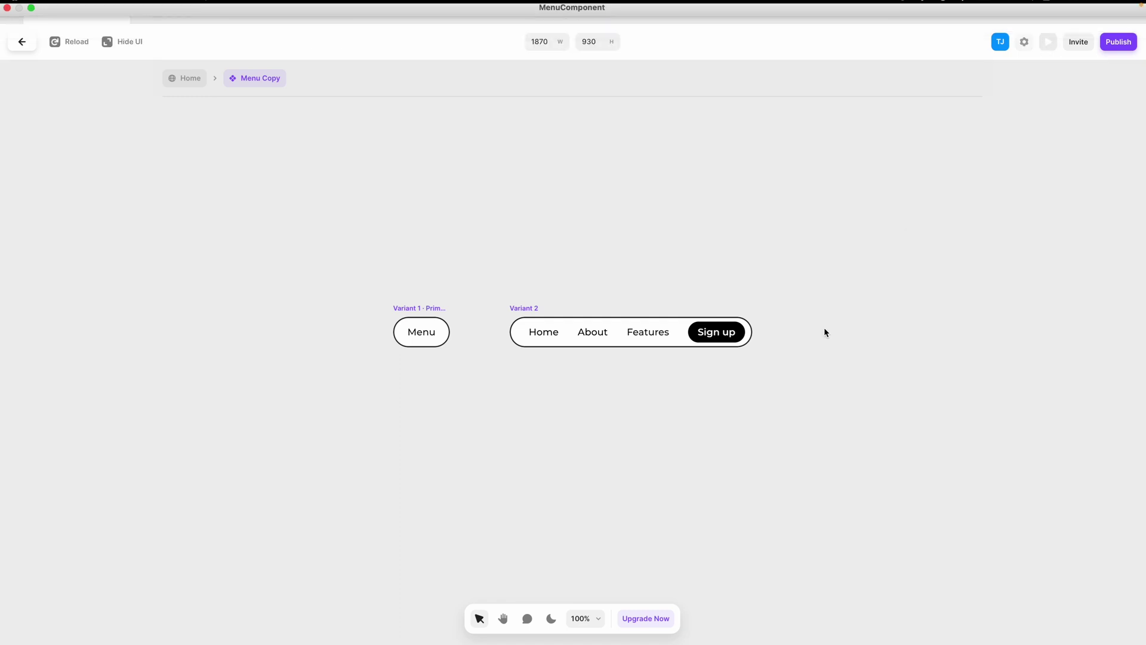
pyautogui.moveTo(589, 364)
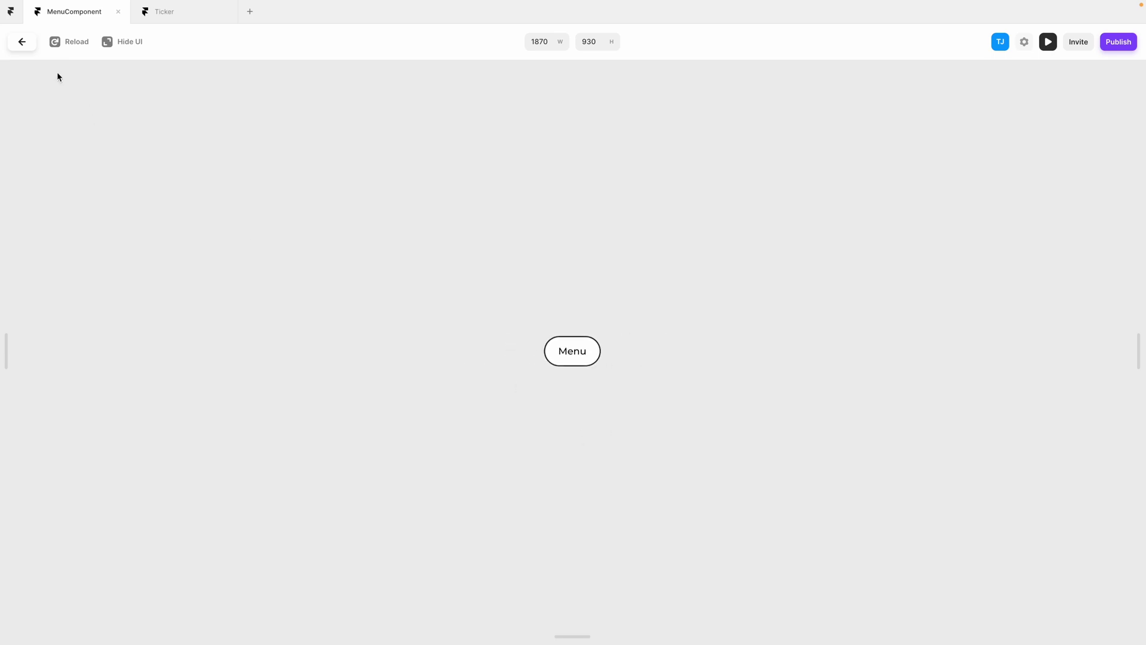
pyautogui.click(22, 42)
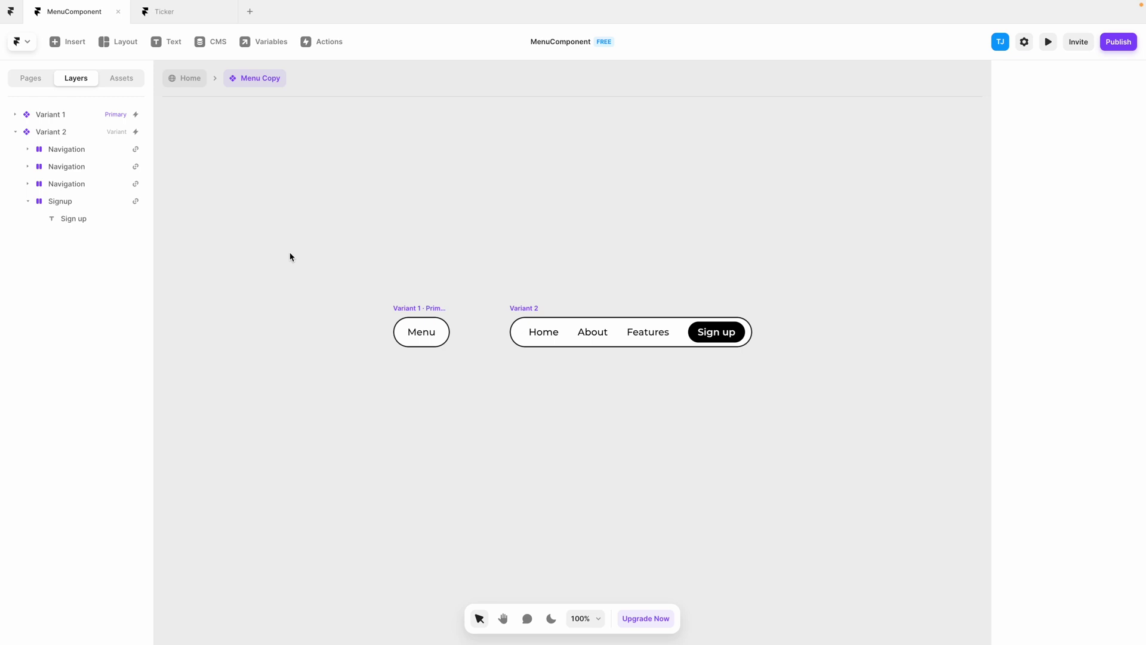
# - Test the menu's About, Features, Contact and Home links in the site preview, starting from the Home page
pyautogui.click(38, 85)
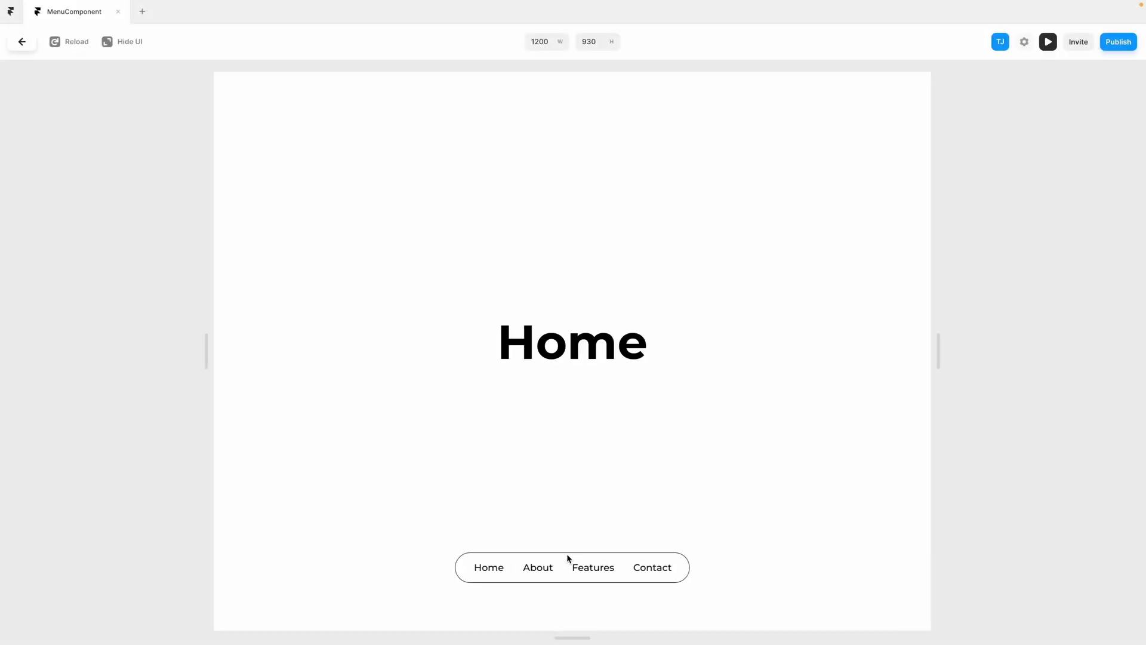
pyautogui.click(541, 567)
pyautogui.click(593, 568)
pyautogui.click(637, 568)
pyautogui.click(582, 570)
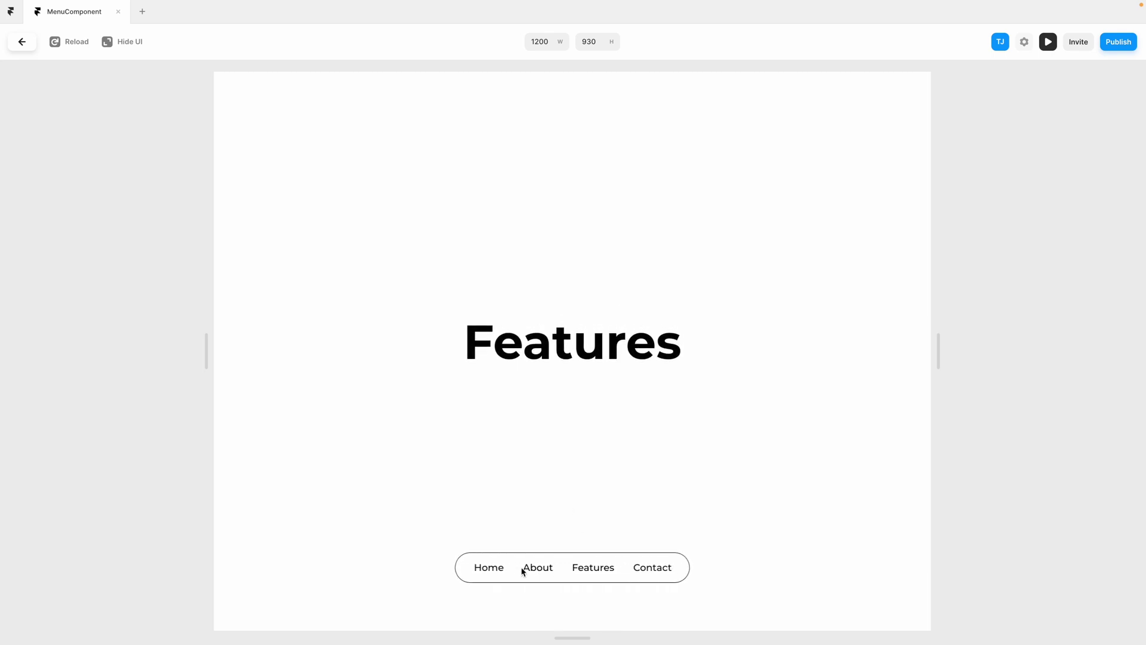
pyautogui.click(502, 571)
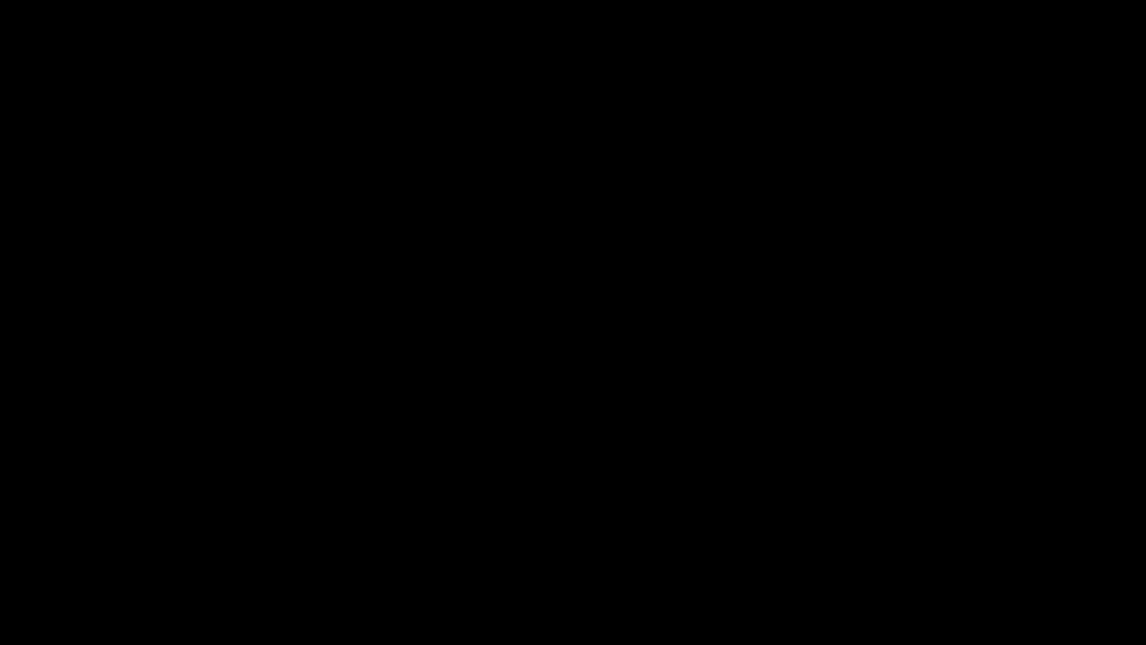